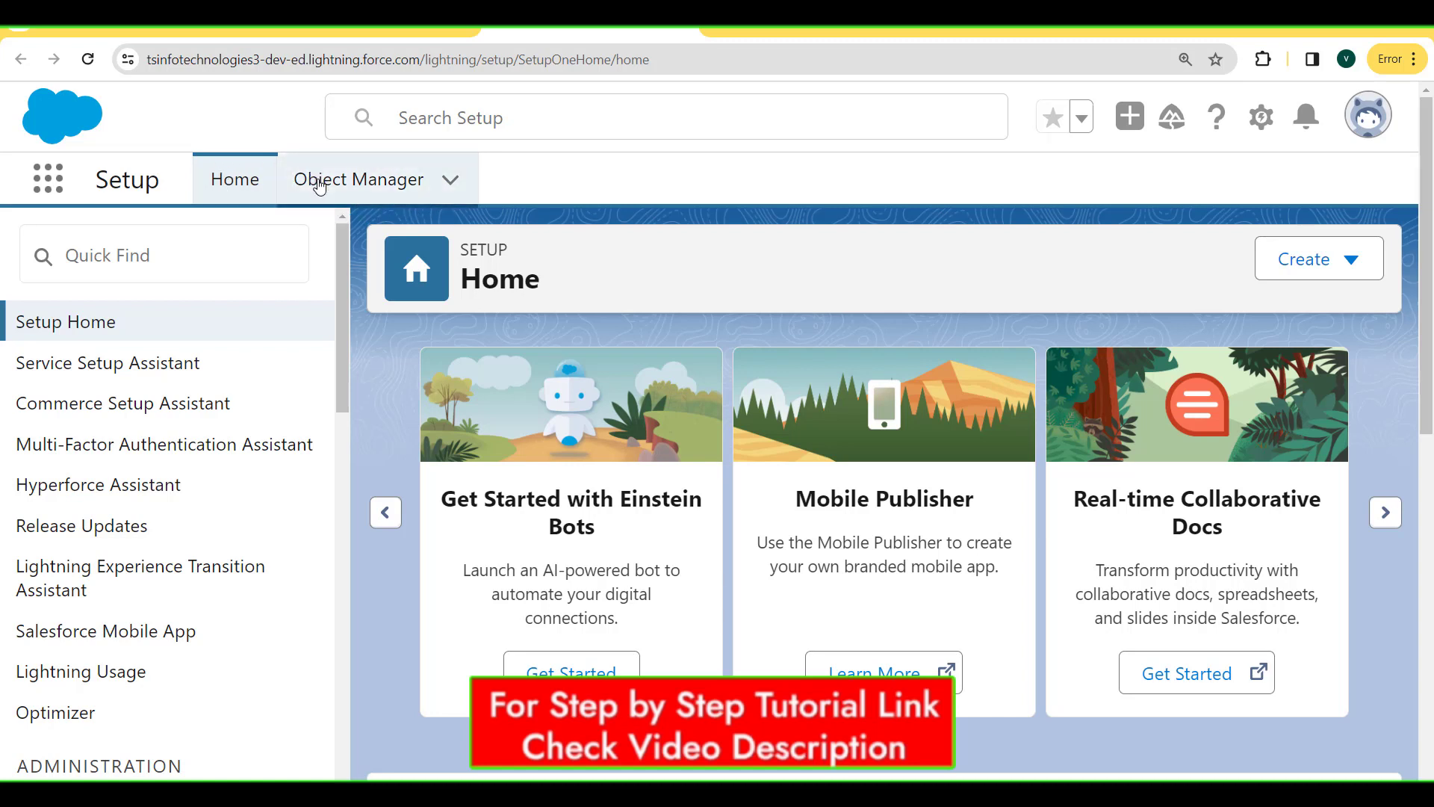
Find the custom Product object in Object Manager with 'prod' and show its Fields & Relationships.
left_click(388, 183)
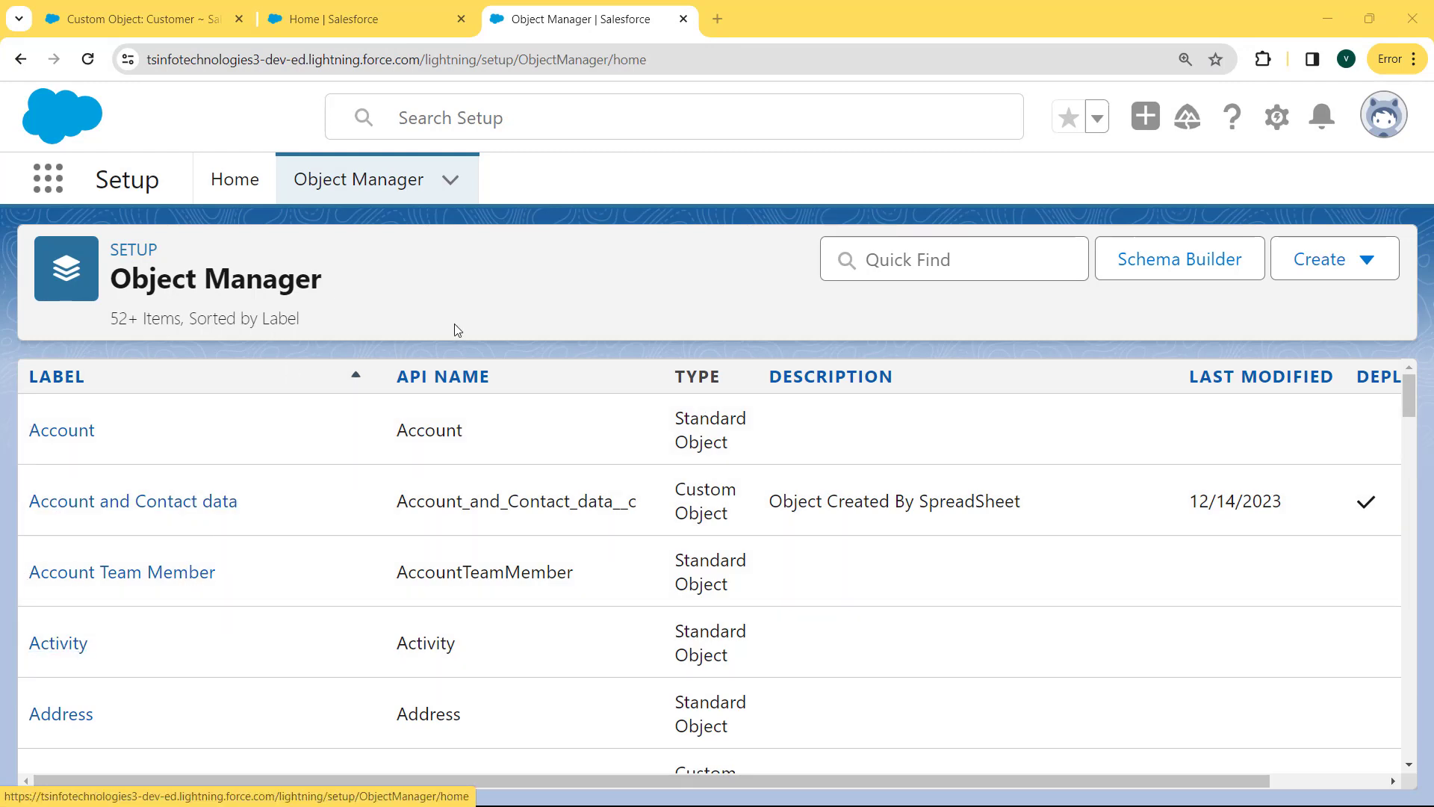
left_click(888, 263)
type("product")
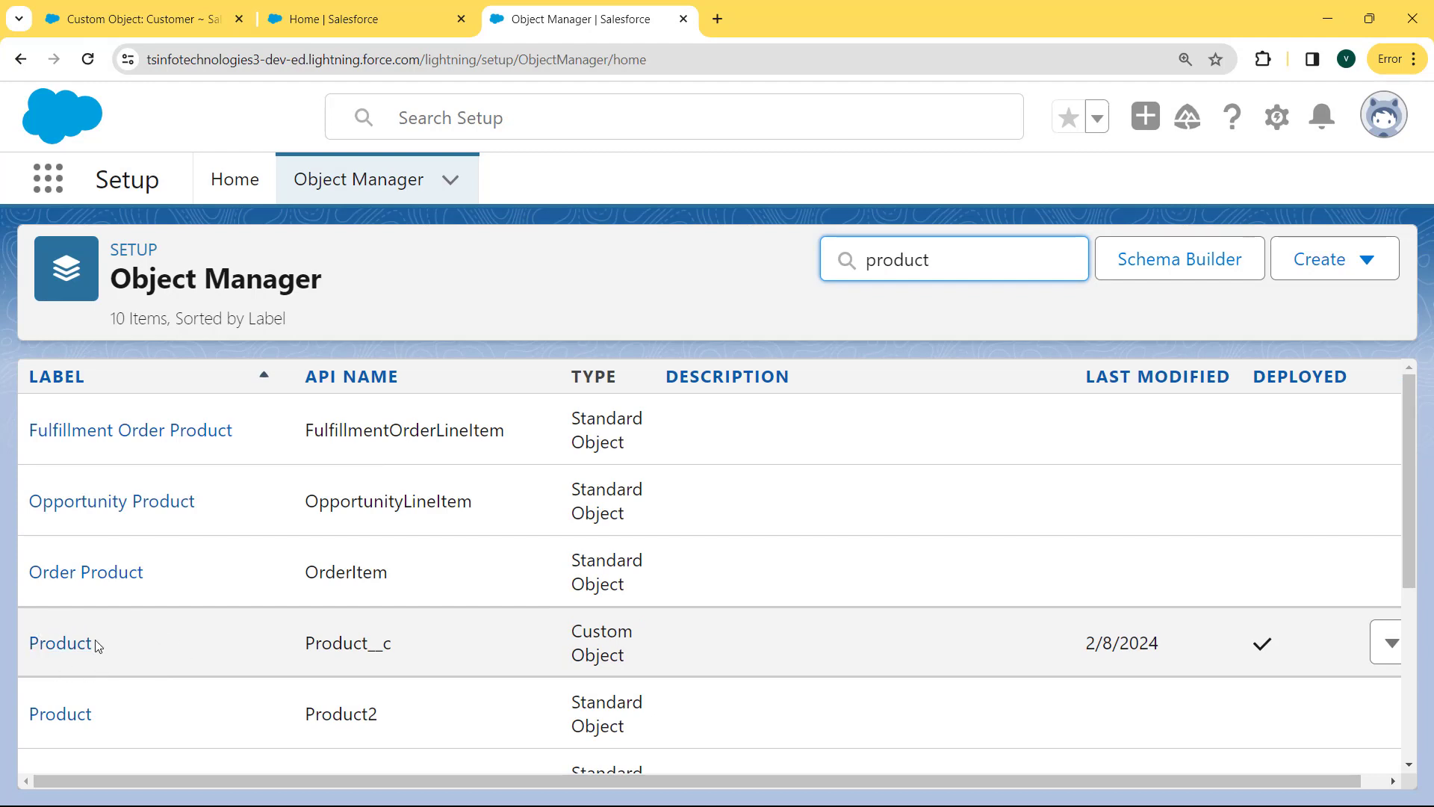
left_click(57, 645)
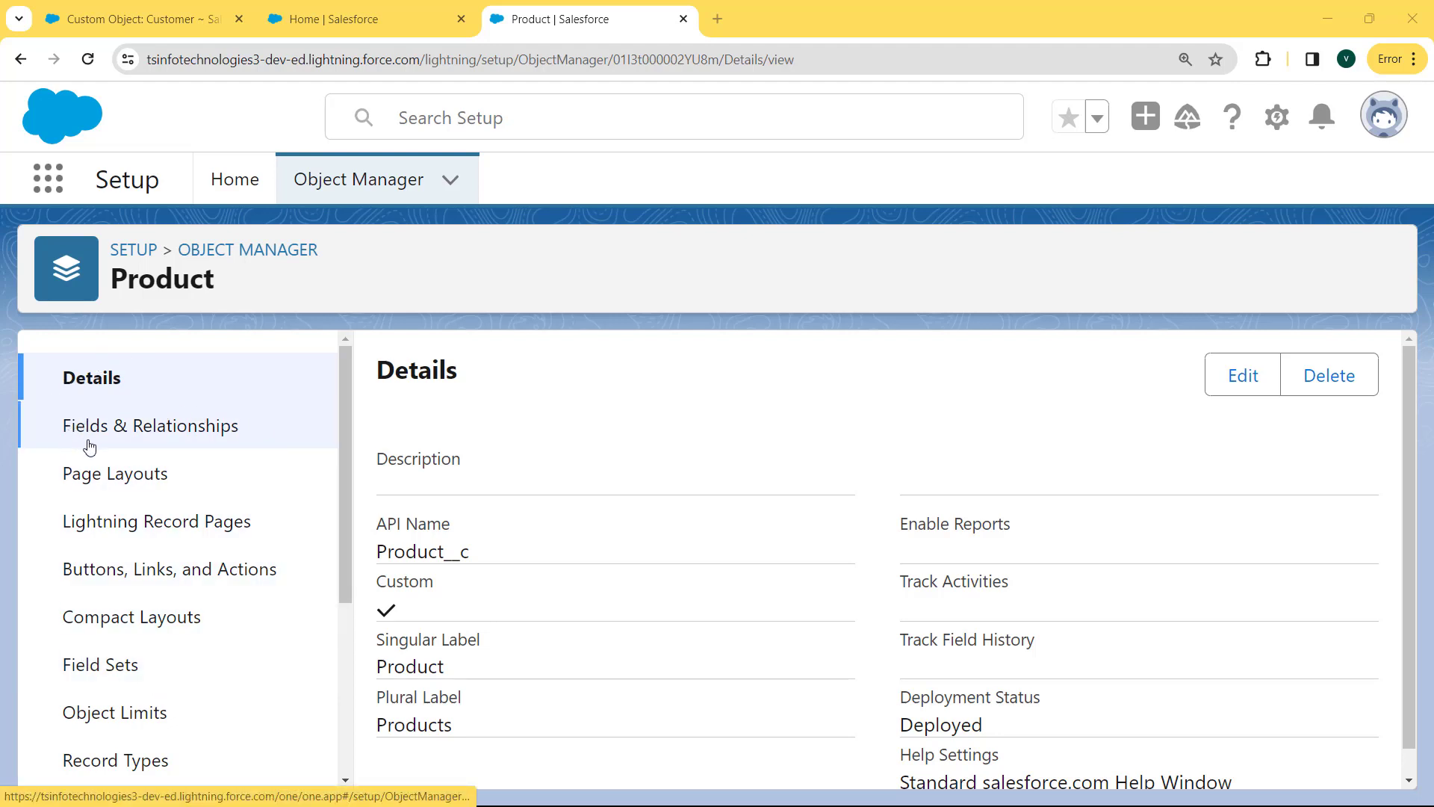
left_click(168, 431)
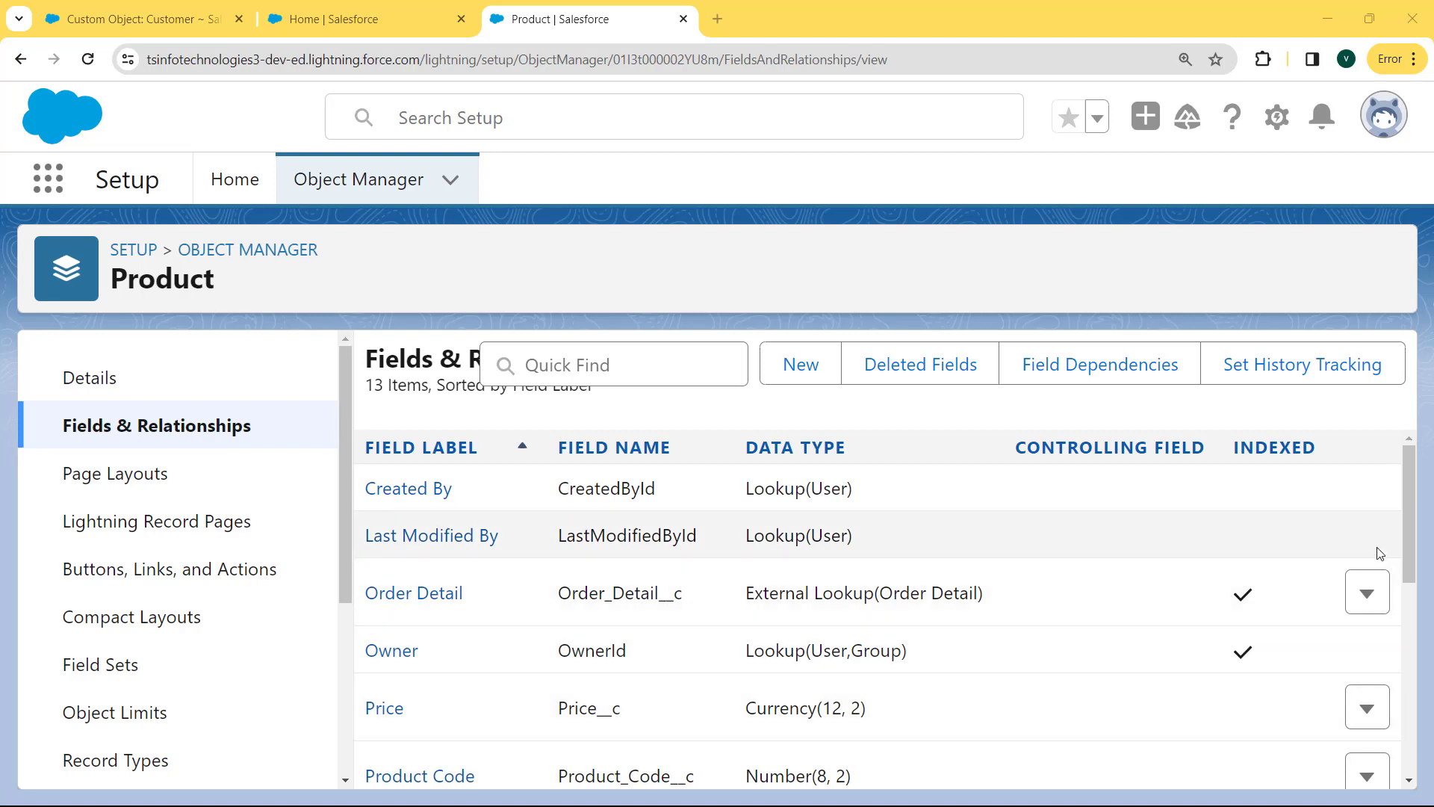
Scroll the Product field list and open the Product Code field definition.
left_click_drag(1409, 528, 1405, 592)
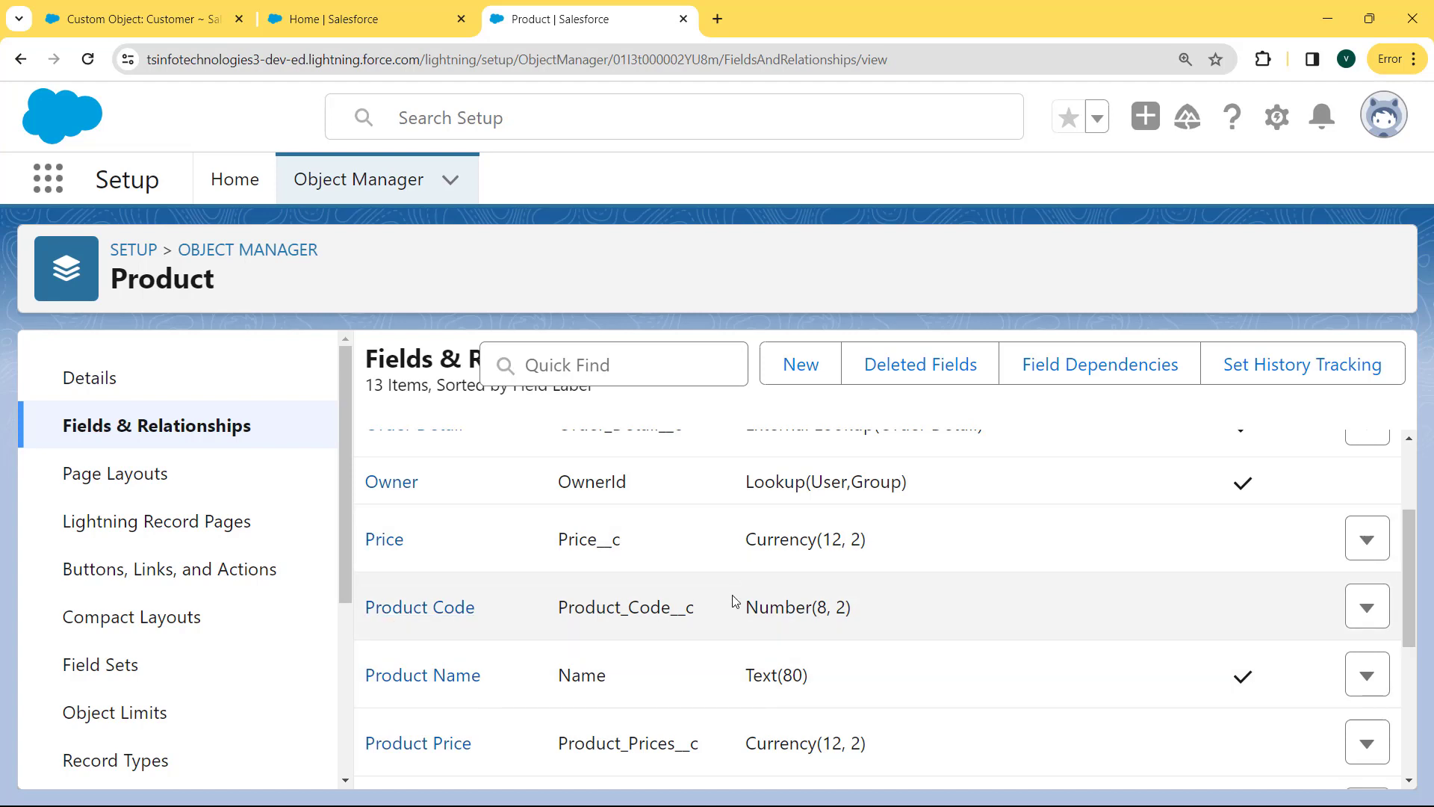
left_click(399, 613)
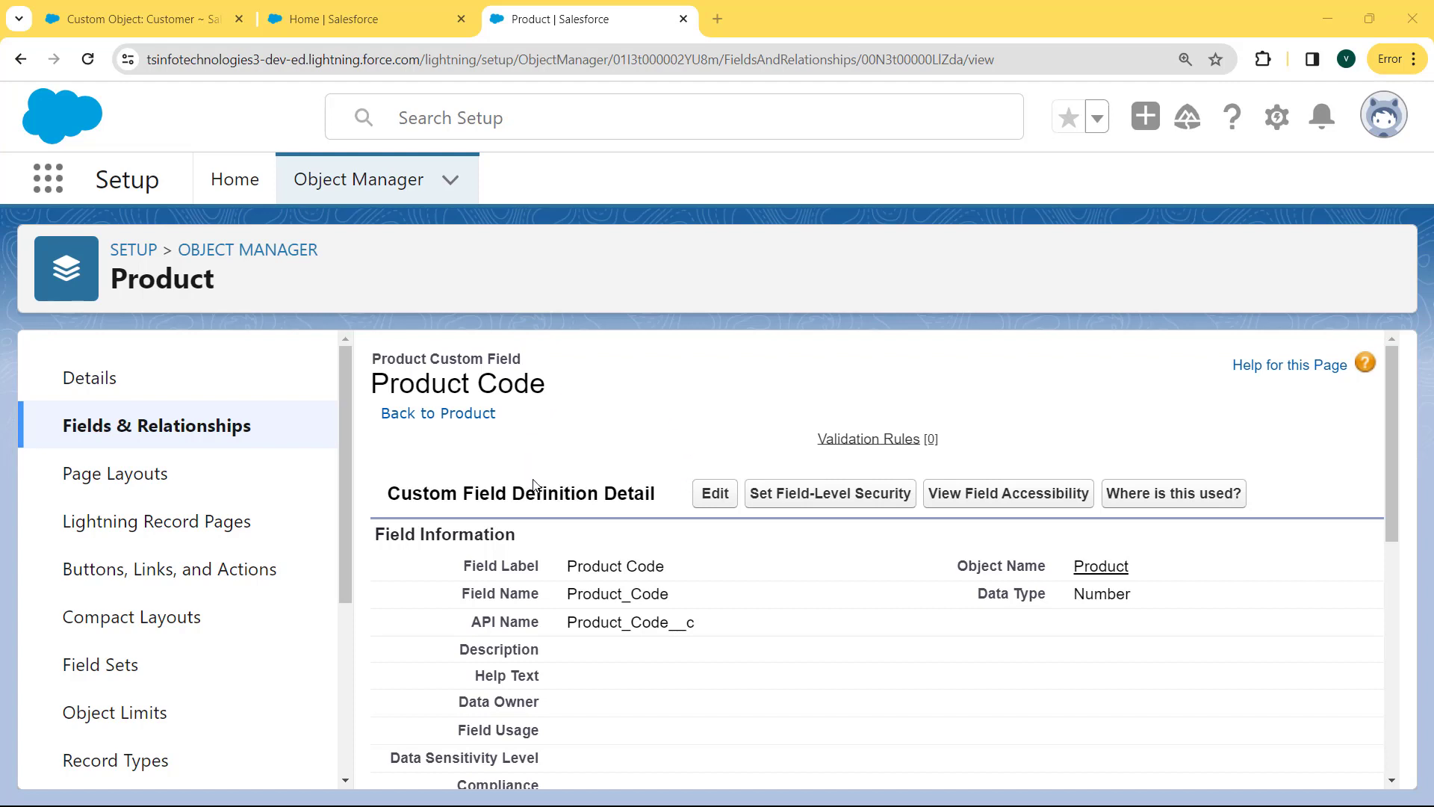
Edit Product Code, enable Unique 'Do not allow duplicate values', and save.
left_click(728, 504)
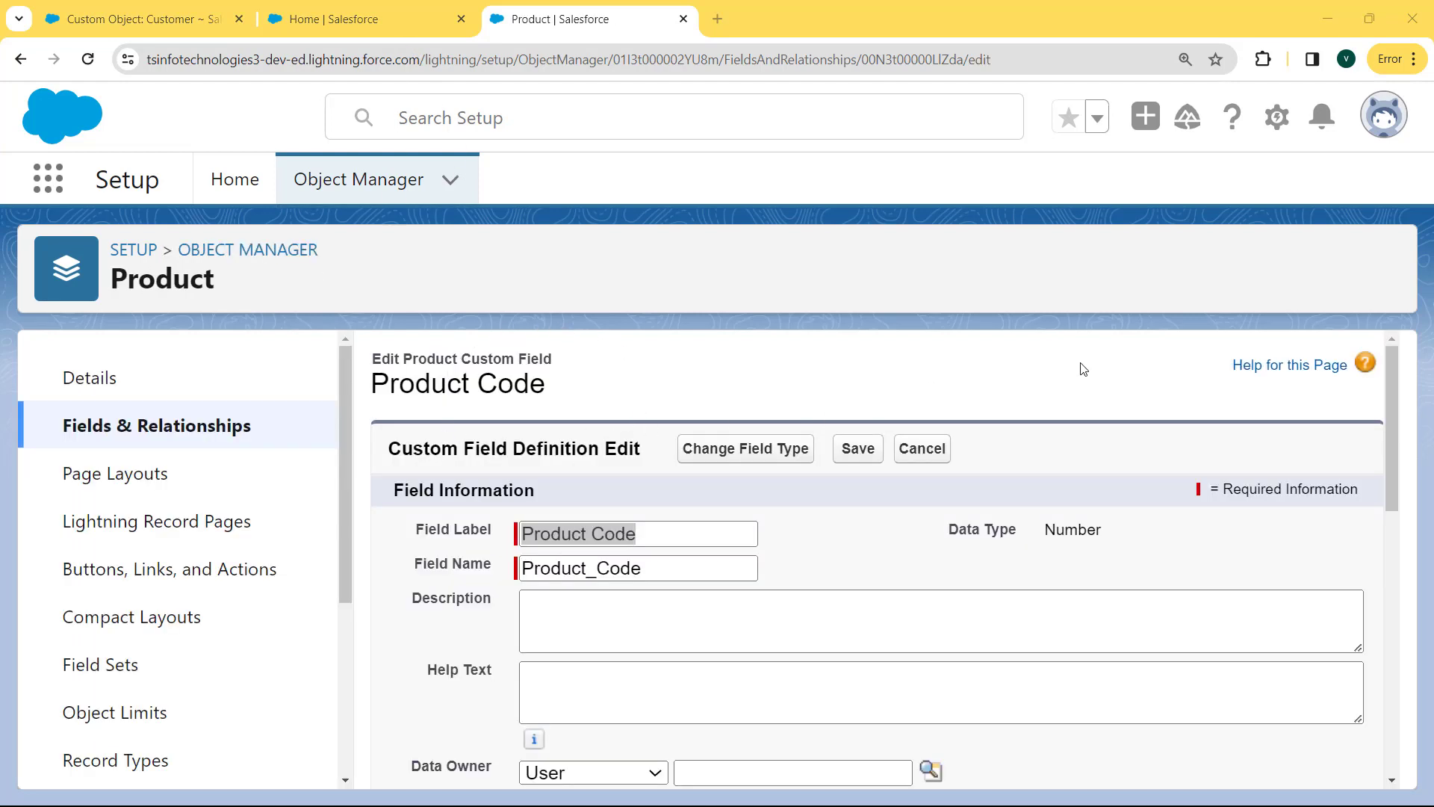
left_click_drag(1391, 382, 1382, 594)
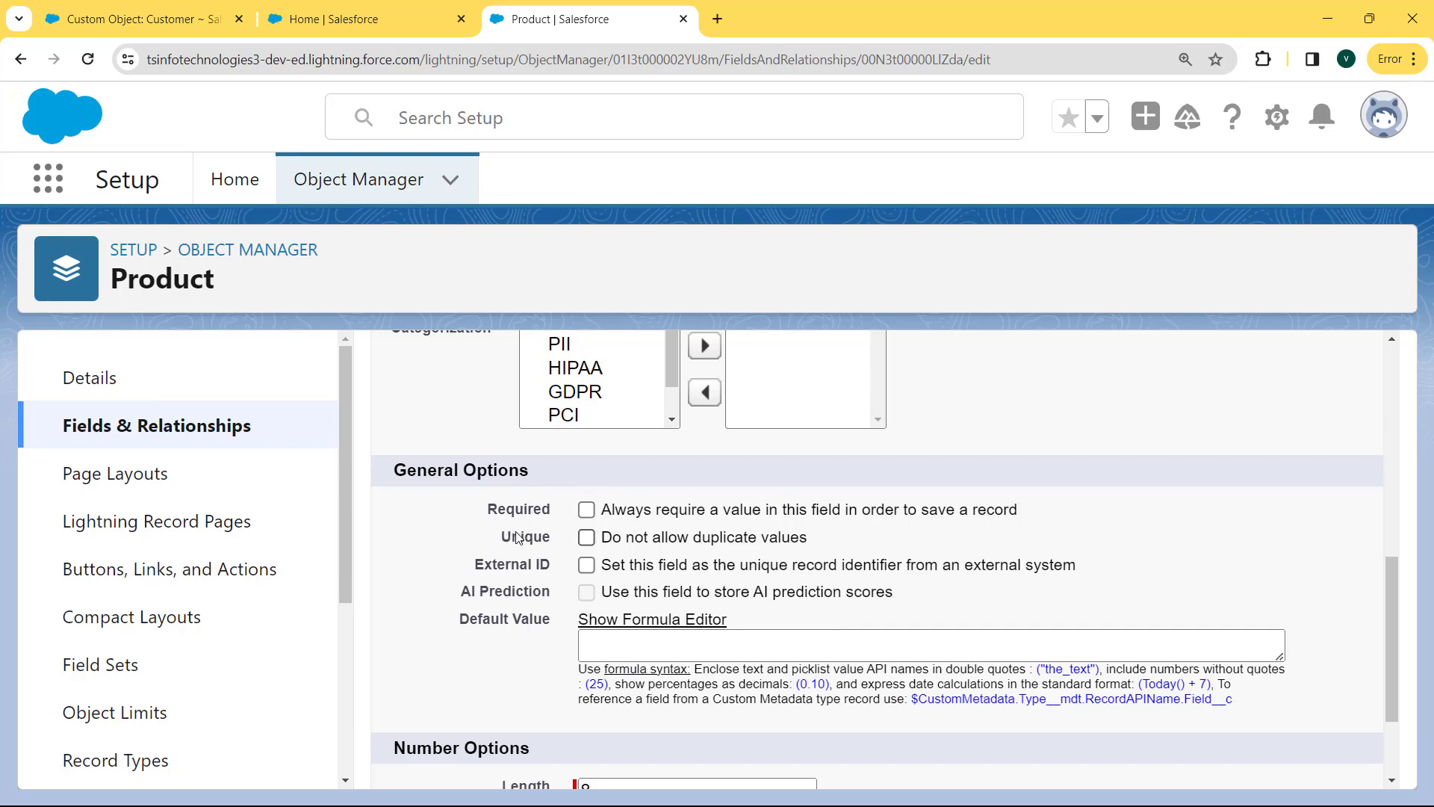
left_click(585, 540)
left_click_drag(1389, 658, 1394, 705)
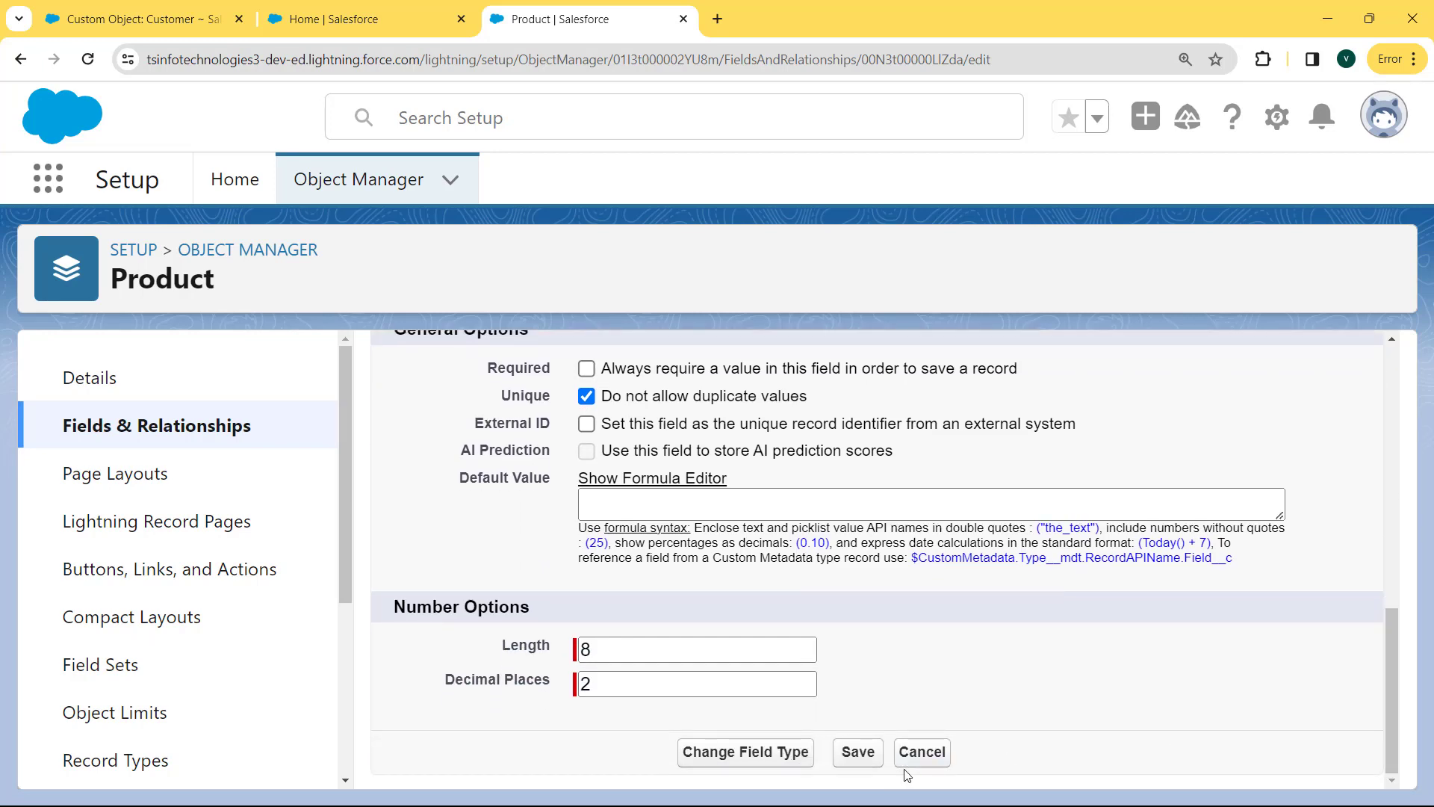
left_click(867, 758)
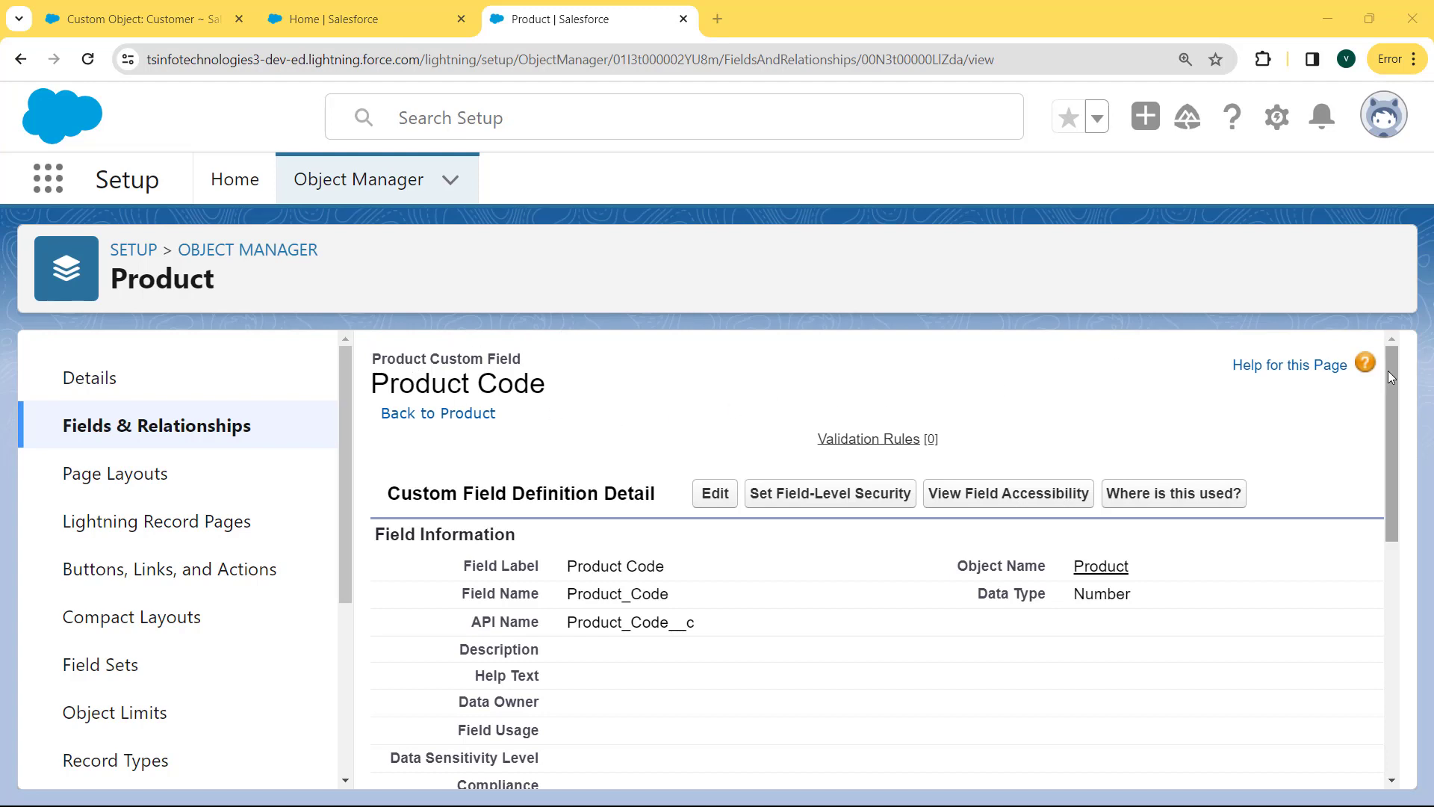
left_click_drag(1388, 370, 1391, 536)
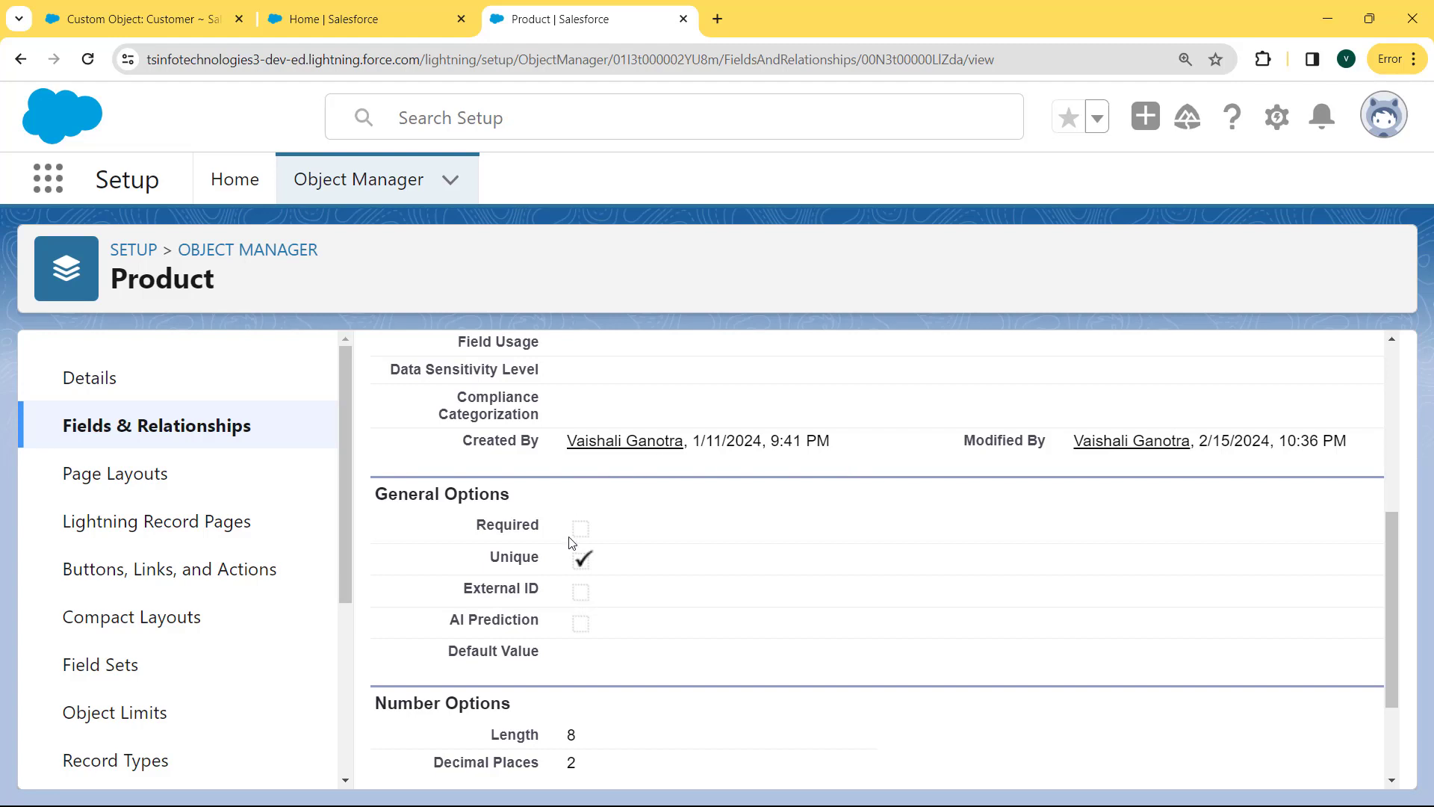
left_click_drag(590, 560, 494, 571)
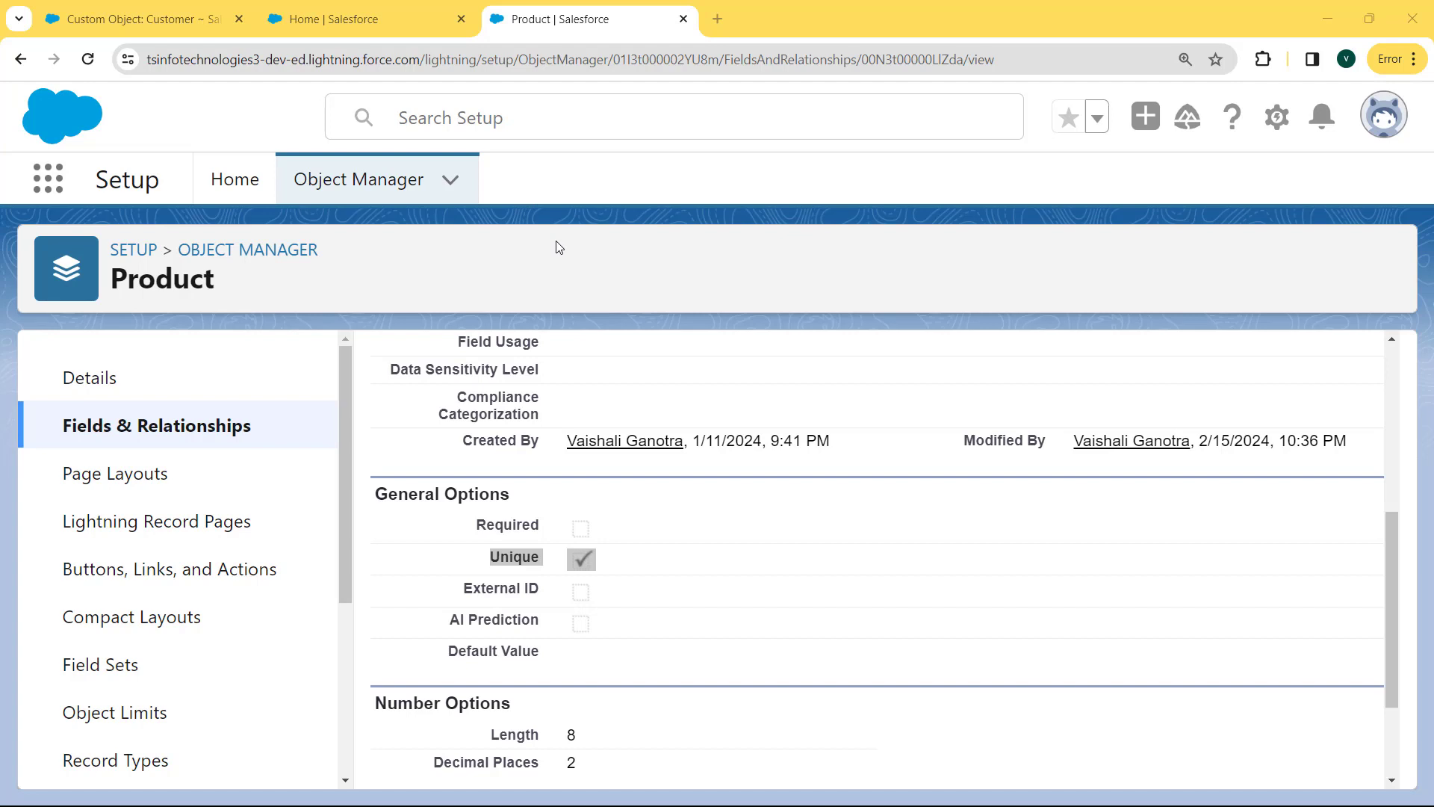
left_click(48, 185)
Switch to the Sales app via a 'sales' search and start a new Products record.
type("sales")
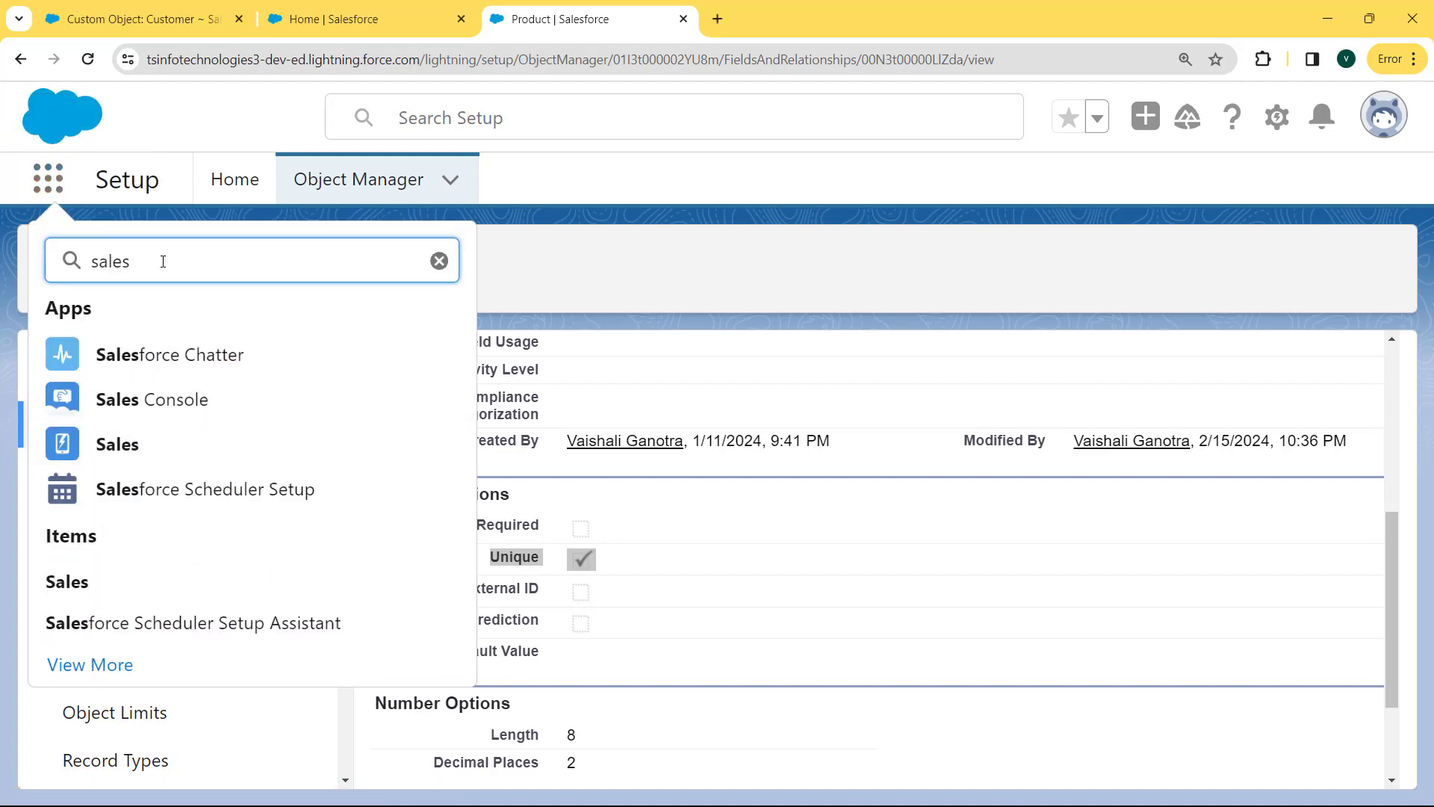
left_click(116, 446)
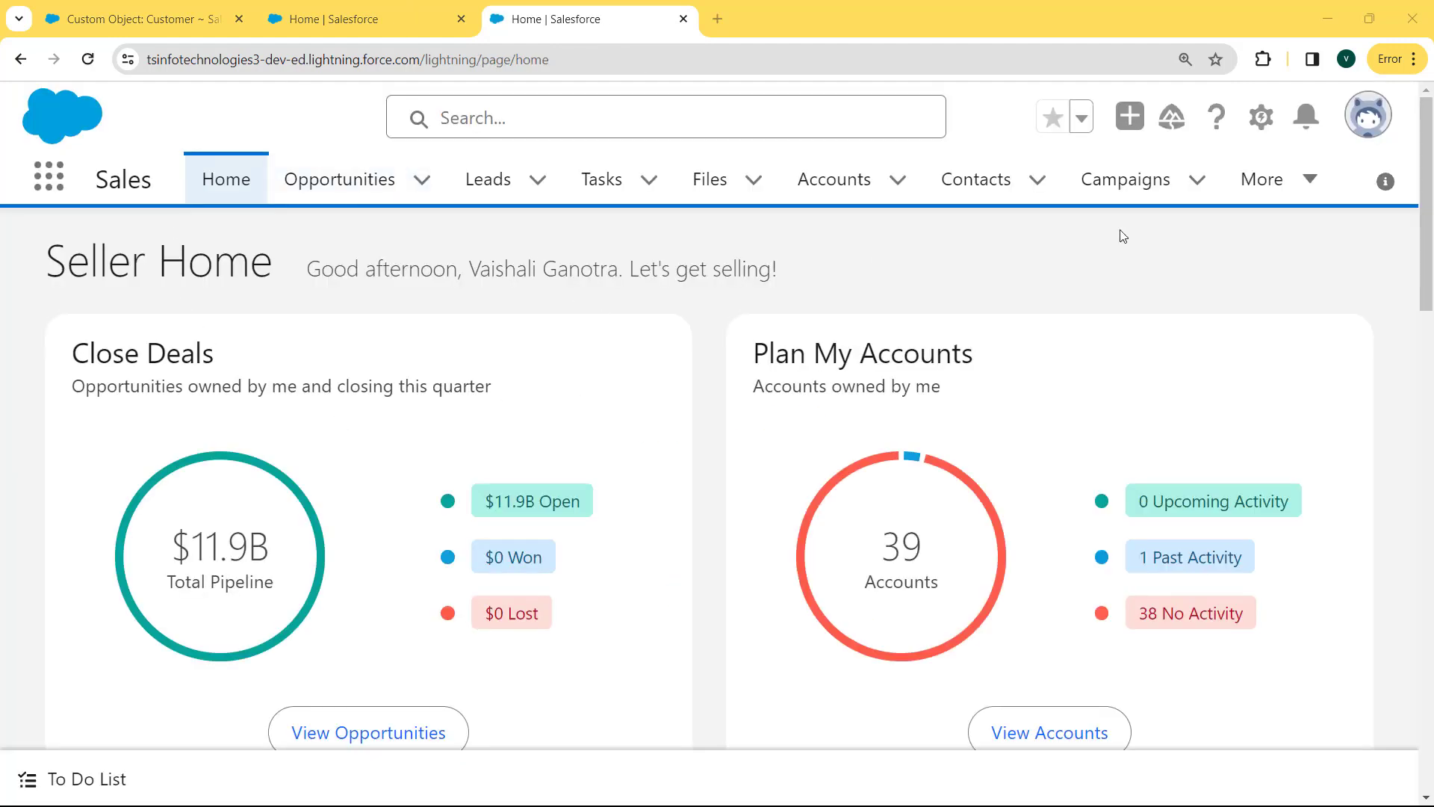
left_click(1314, 182)
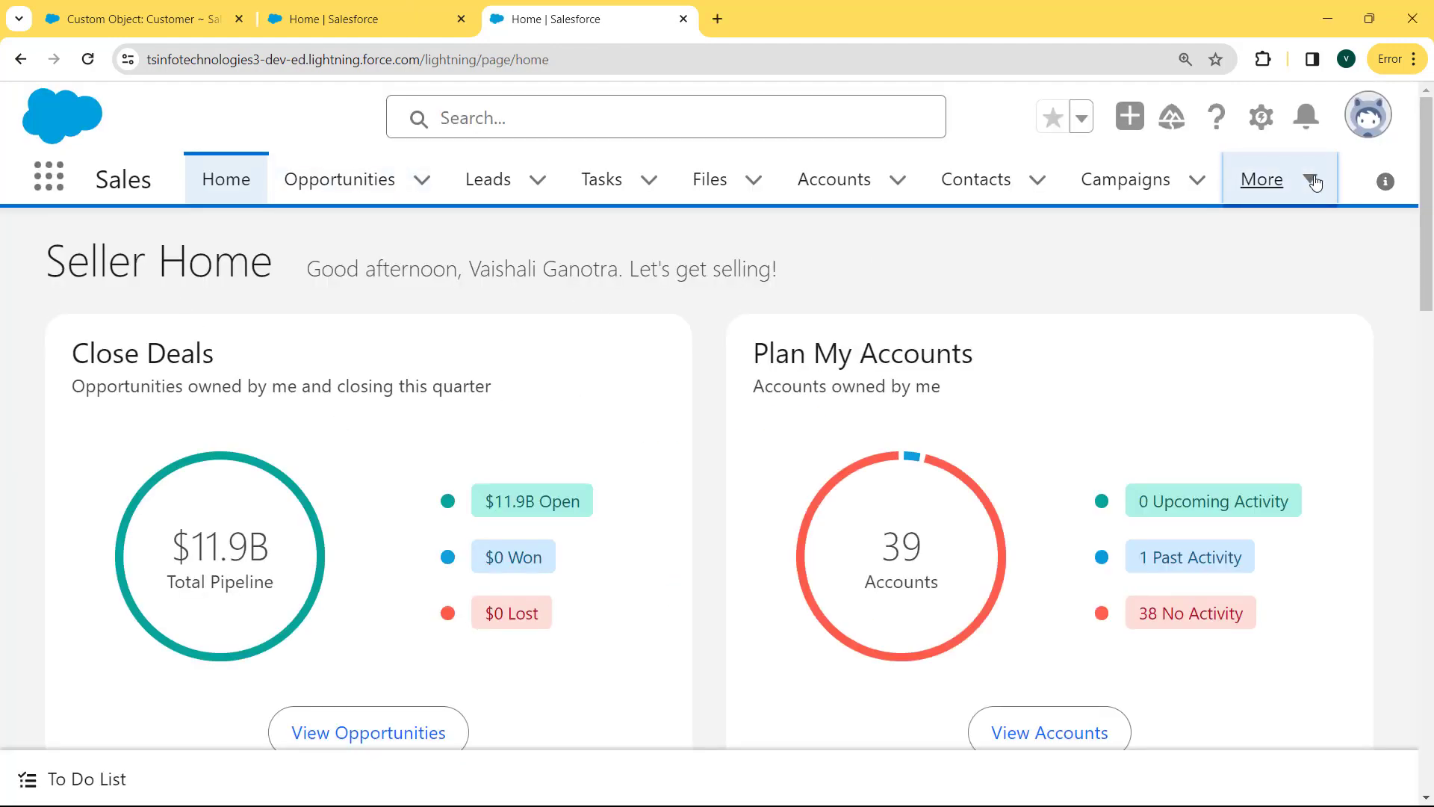
left_click_drag(1329, 267, 1327, 594)
left_click(1207, 494)
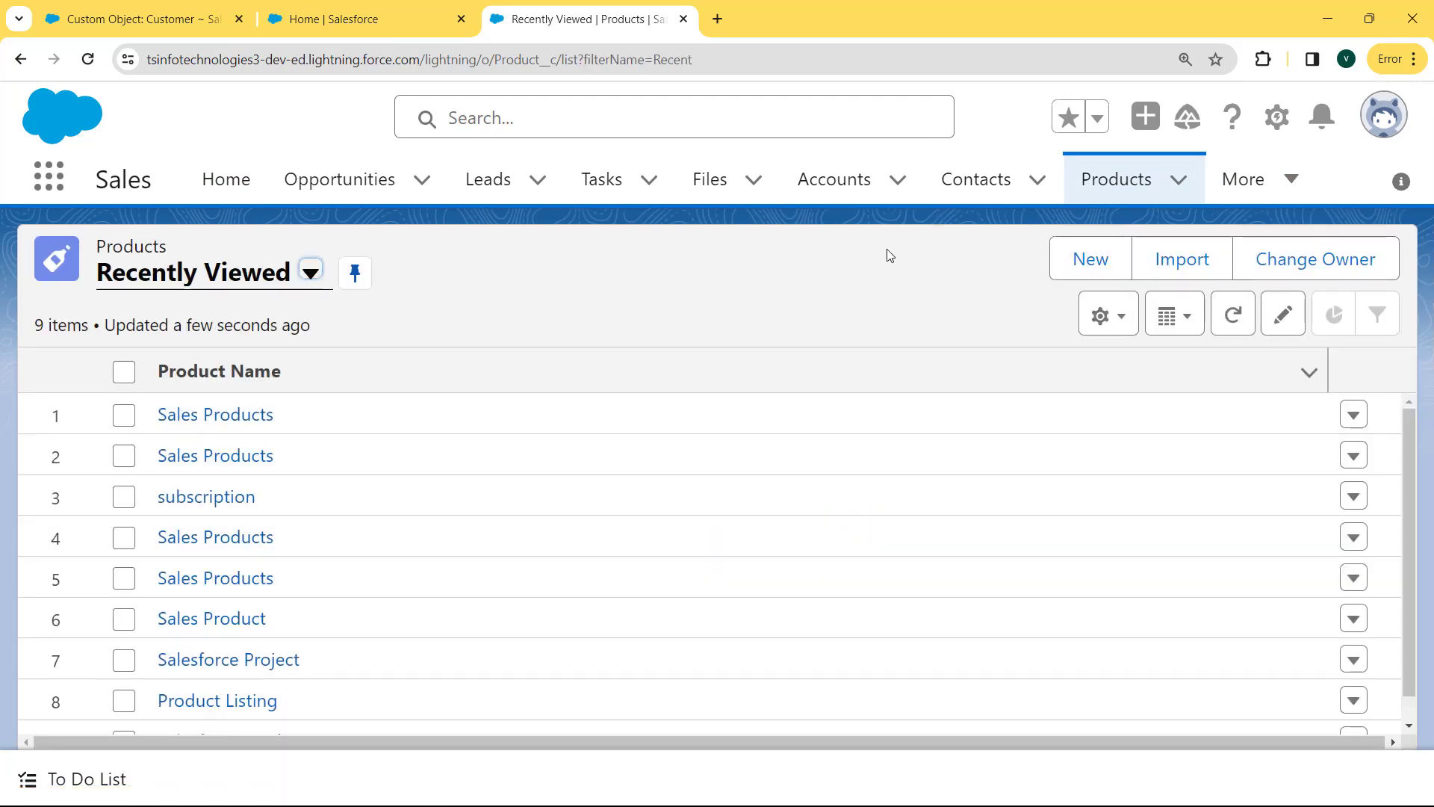
left_click(1101, 257)
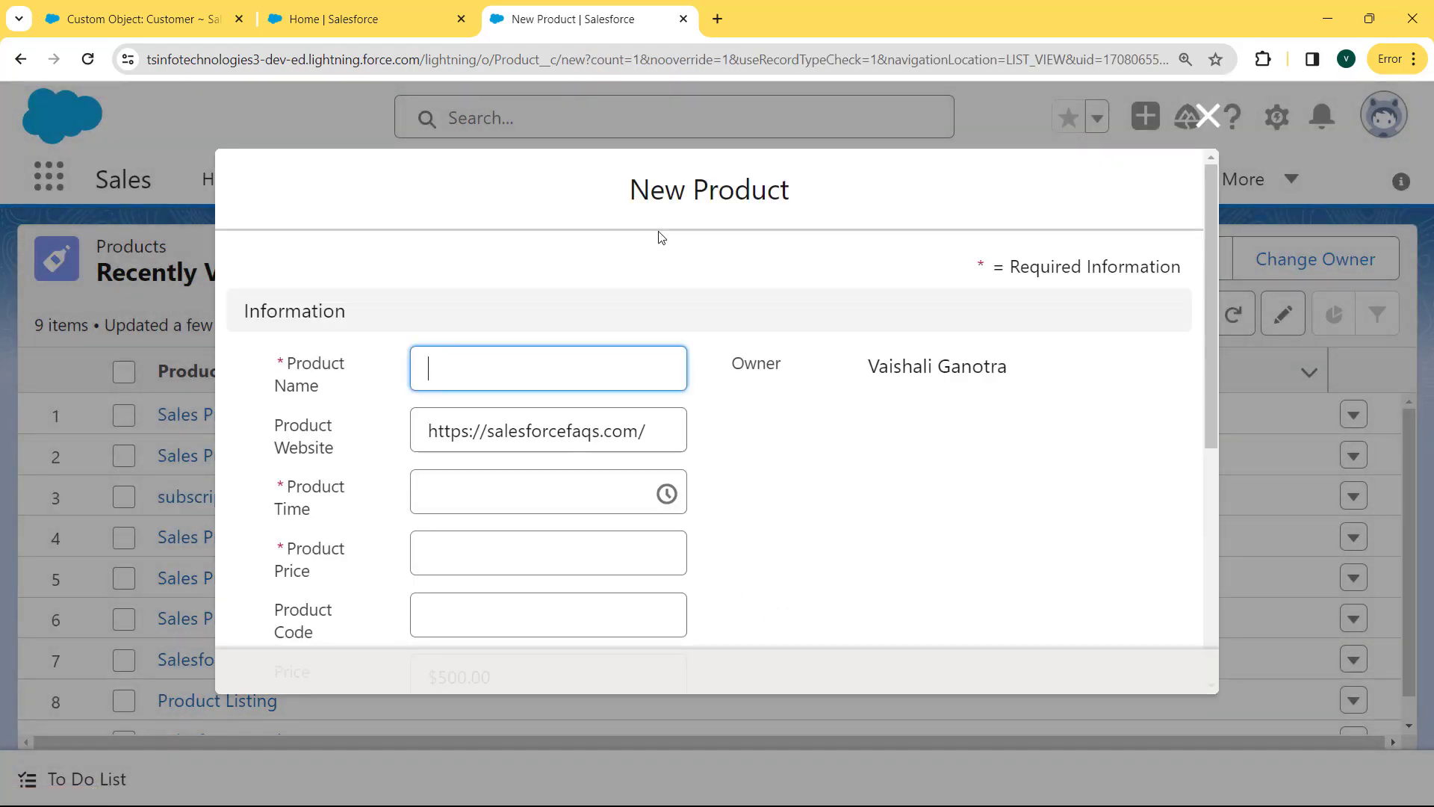
Name the new product 'Sales Products' and set Product Time to 12:45 AM.
left_click(450, 370)
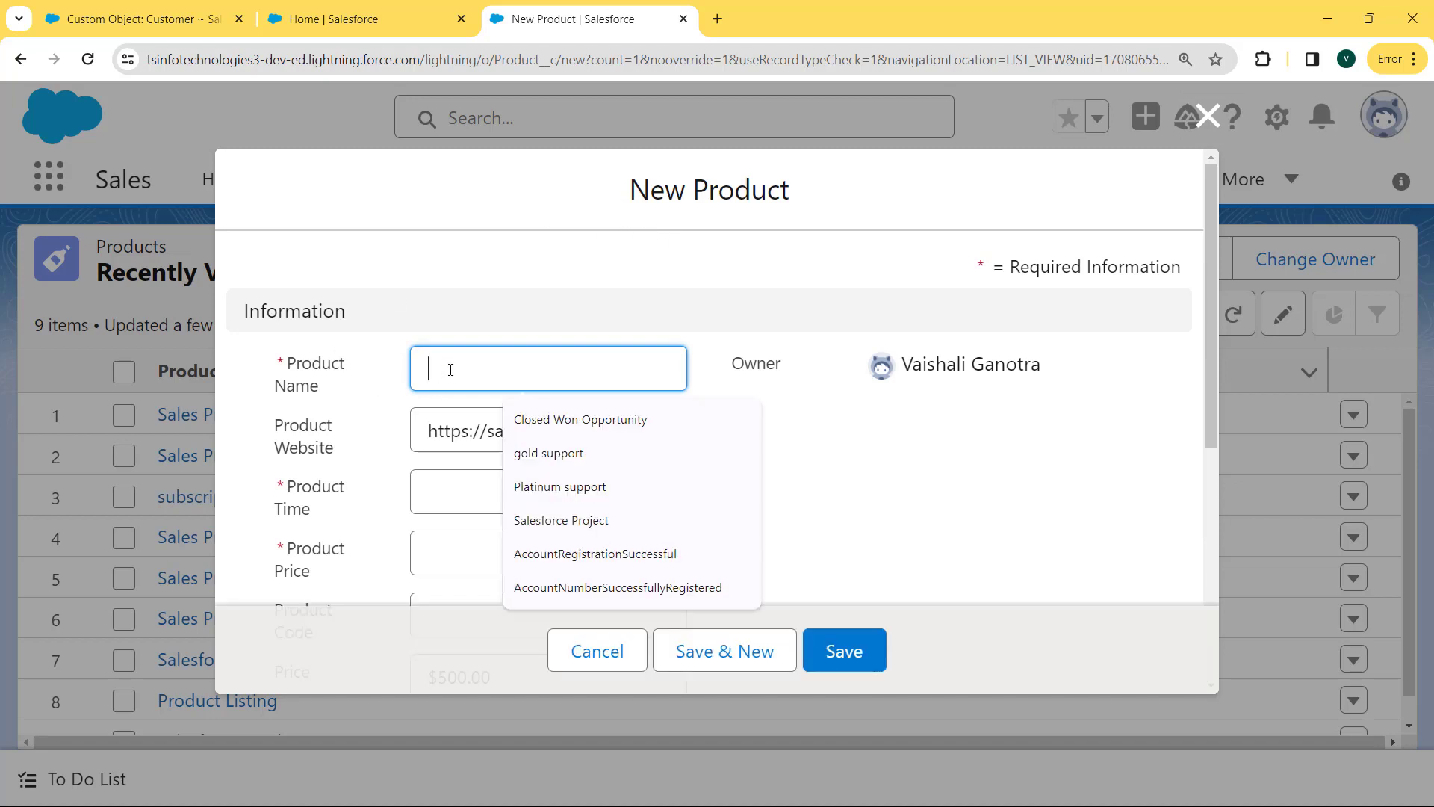
type("Sales ")
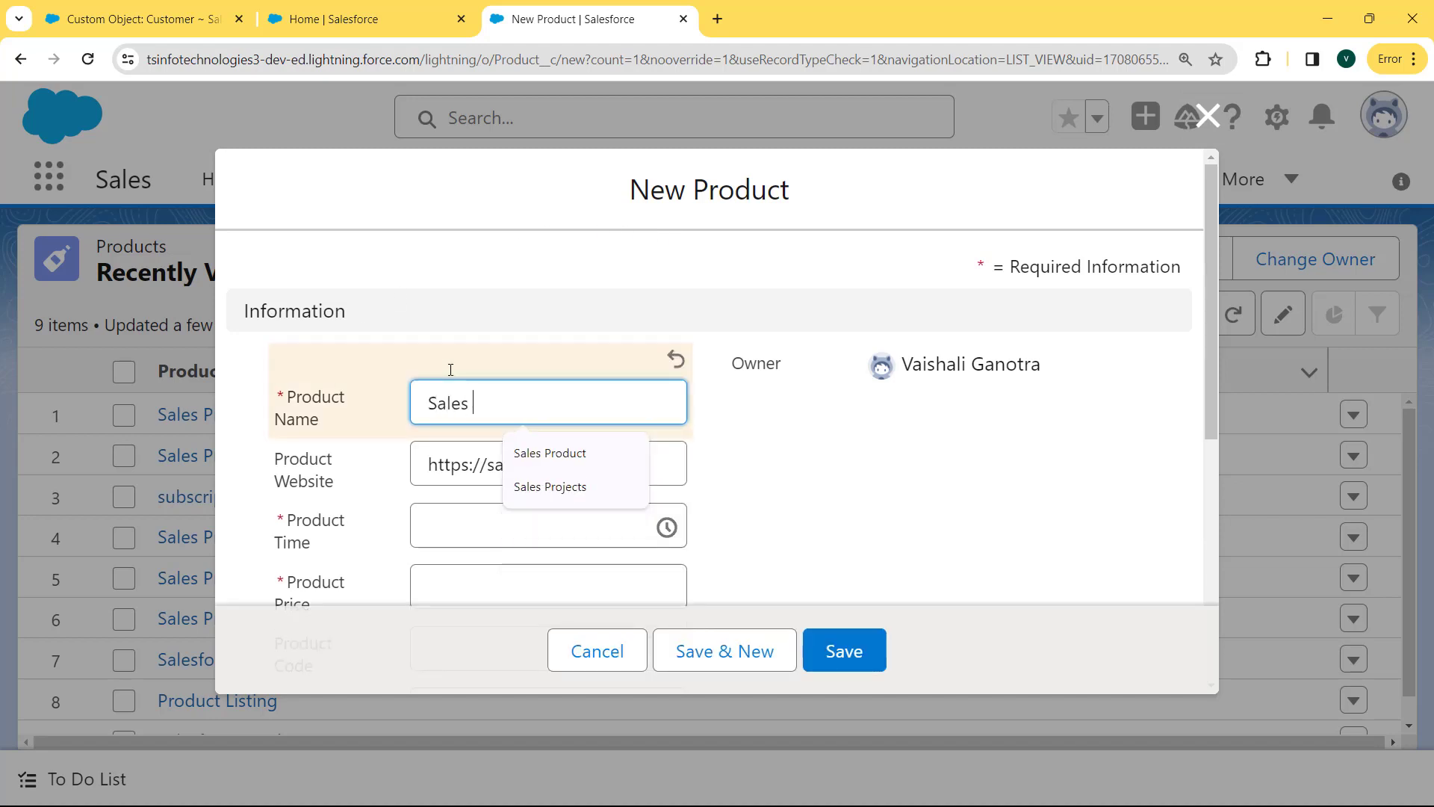
type("Products")
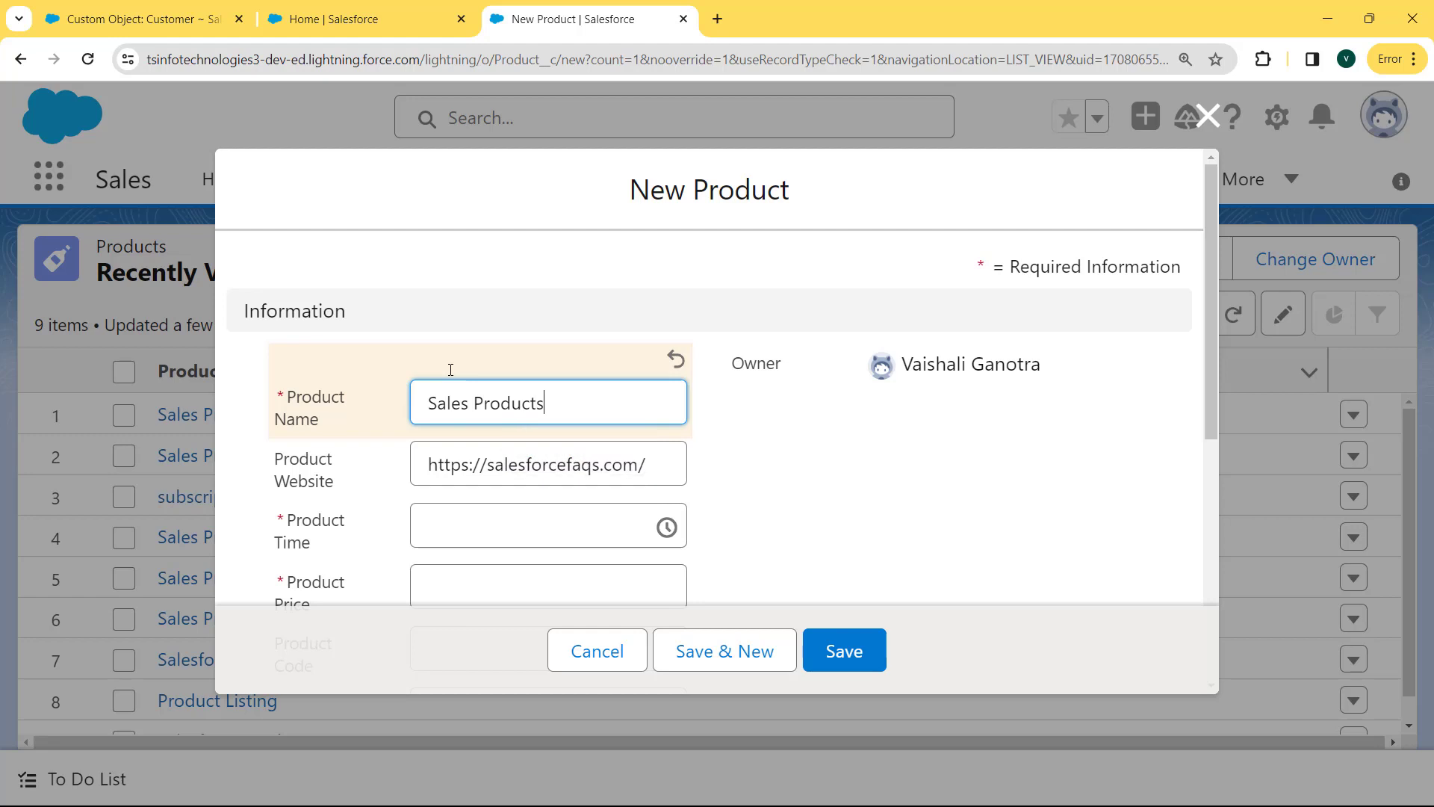
left_click(457, 514)
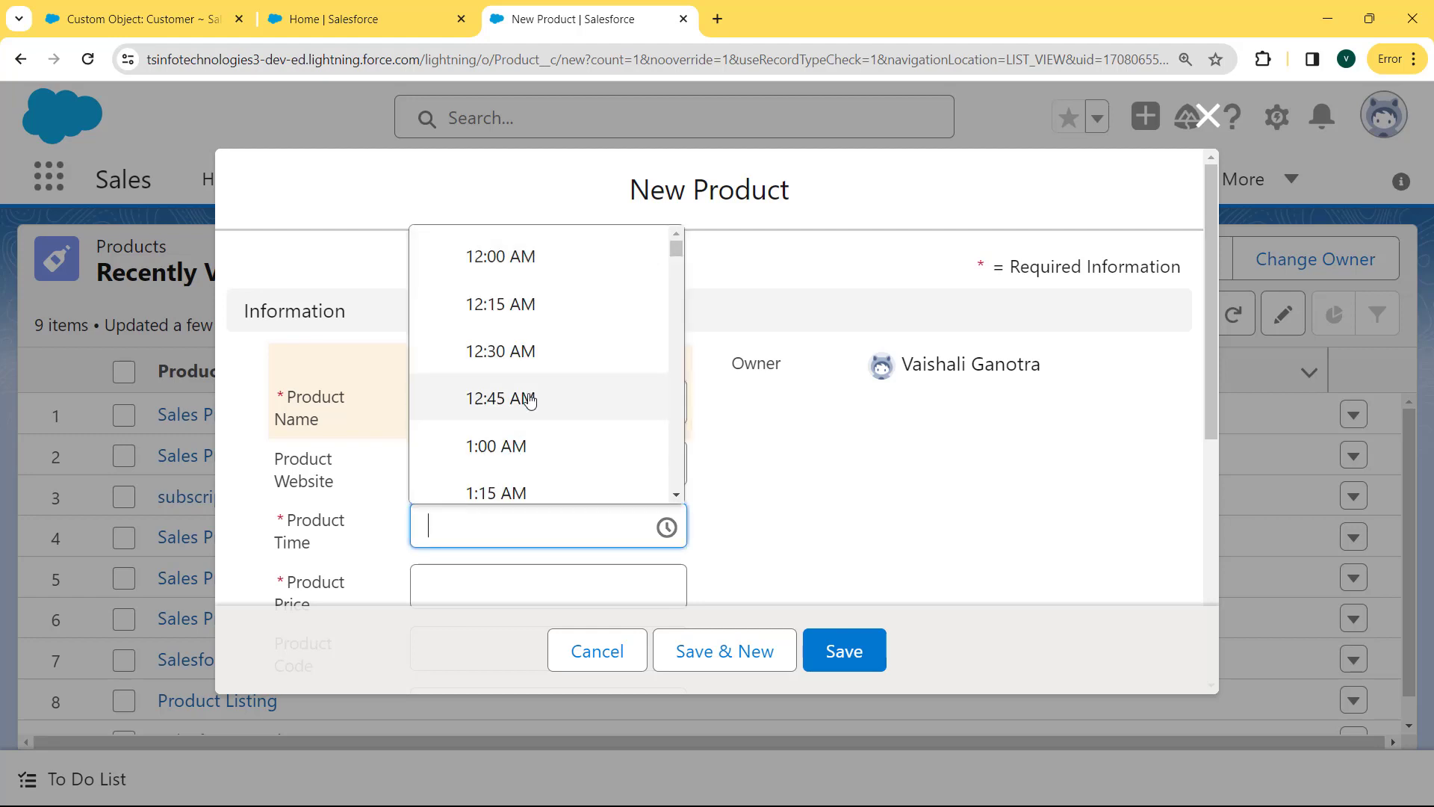
left_click(522, 401)
scroll(1054, 423, "down", 3)
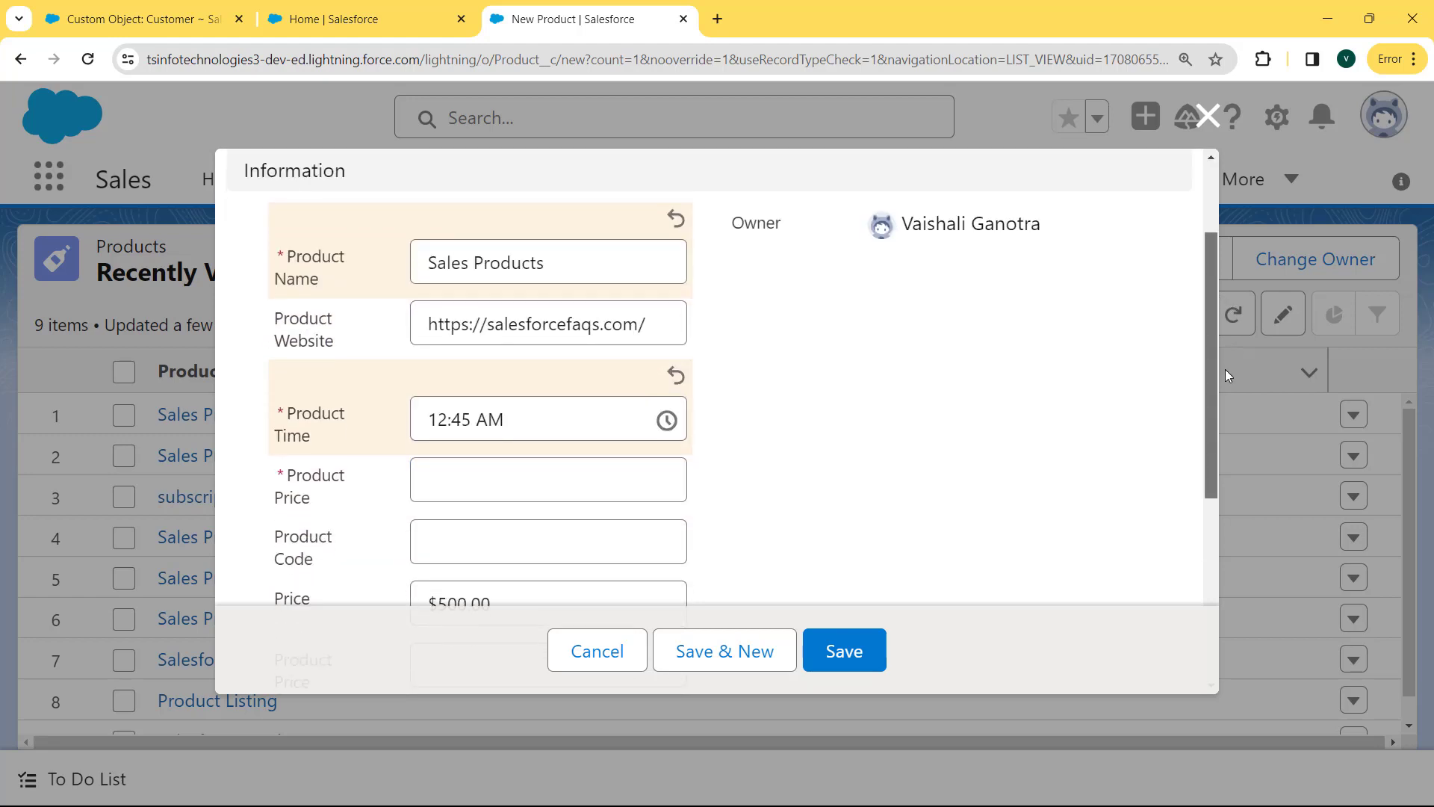
Enter Product Price 500 and Product Code 1,003.00, then save the product.
left_click(532, 420)
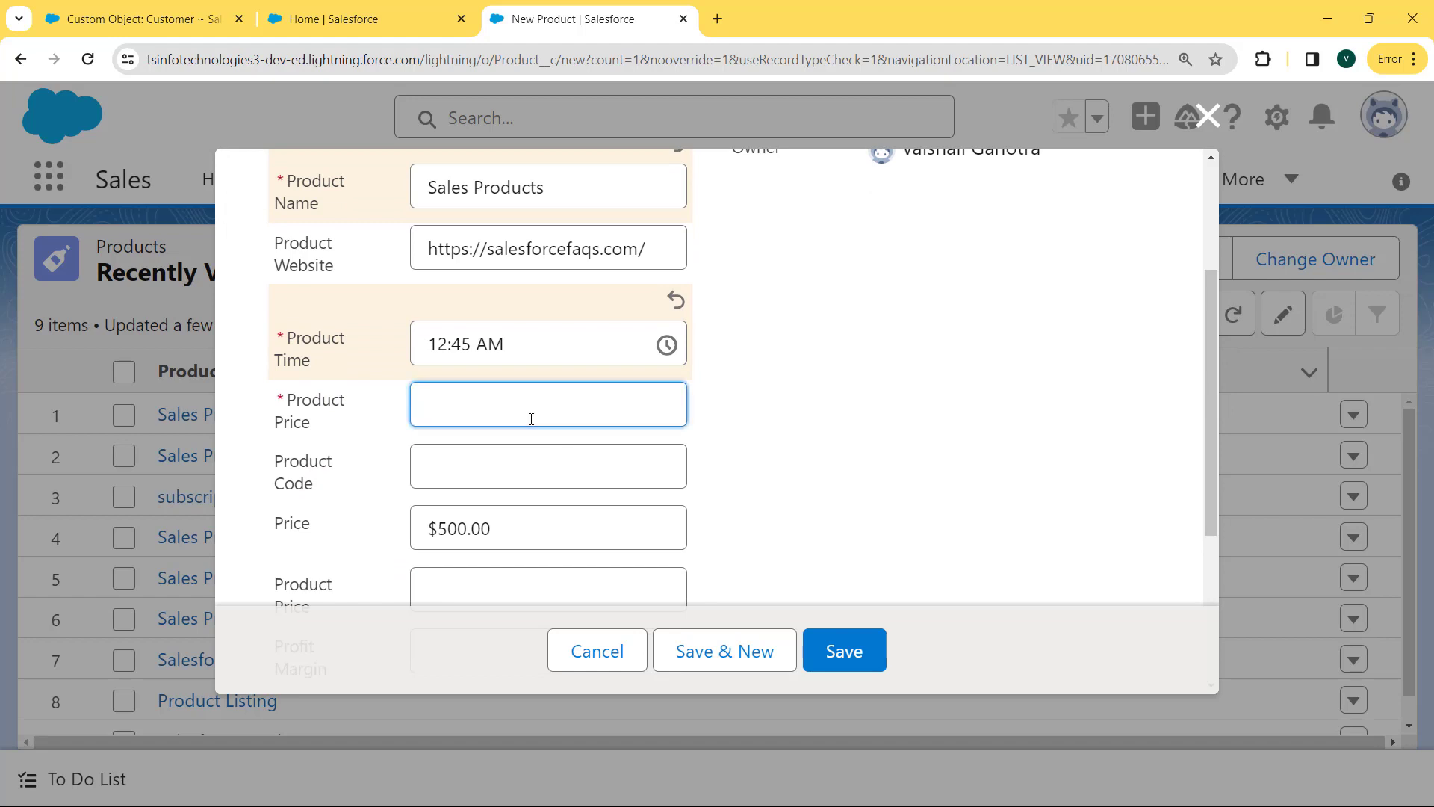
type("500")
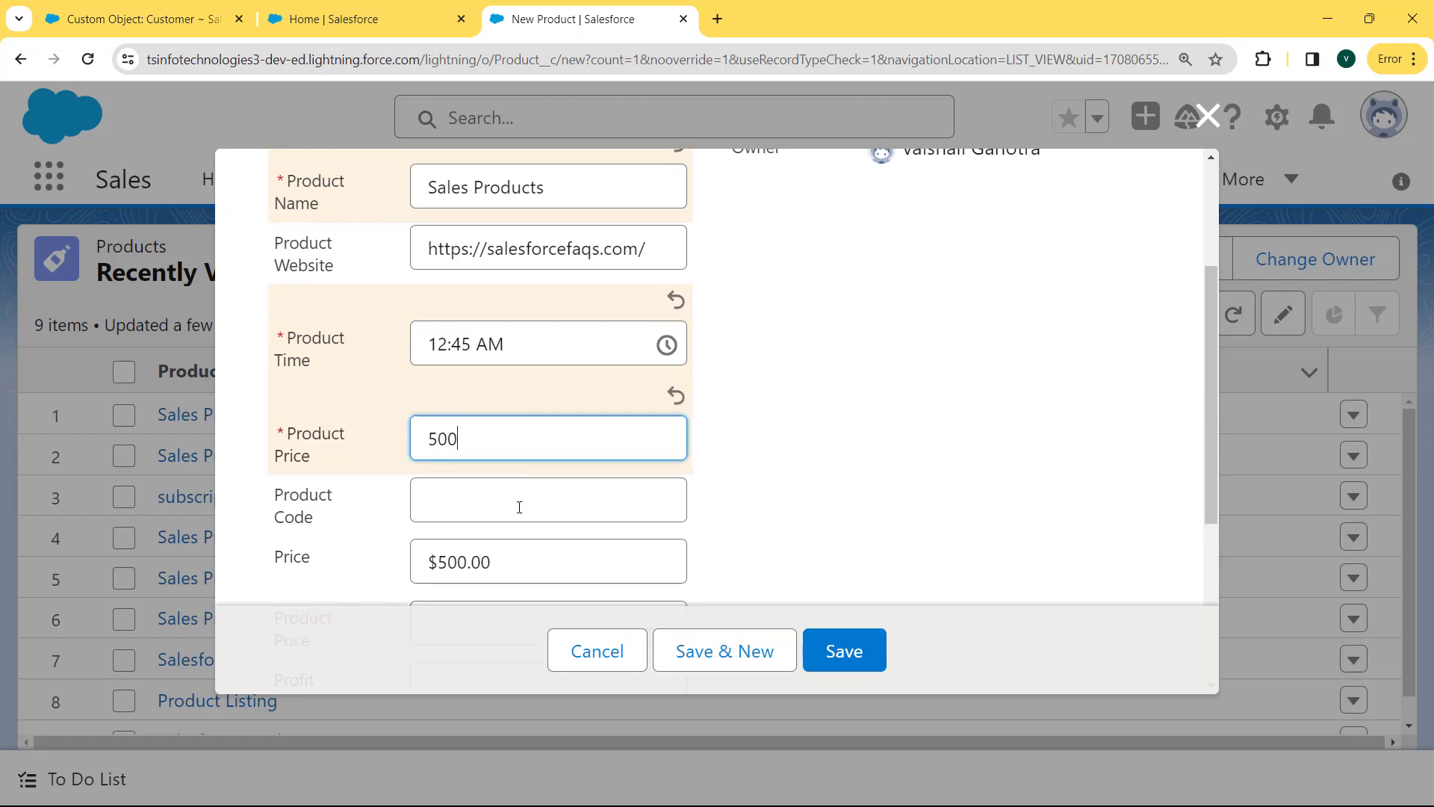
left_click(519, 507)
type("63893")
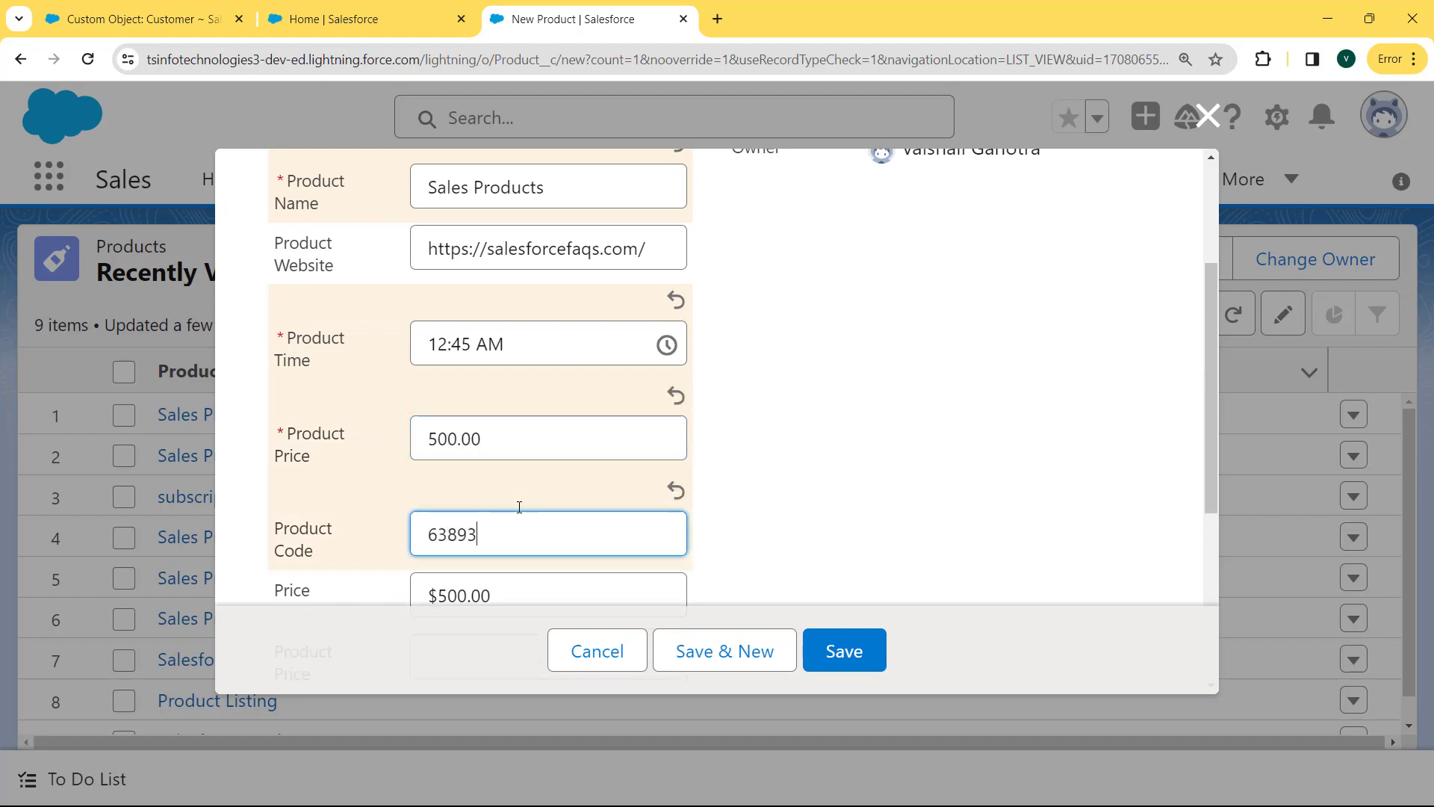
key("BackSpace")
key("BackSpace")
key("BackSpace")
key("BackSpace")
key("BackSpace")
type("100")
left_click_drag(1211, 415, 1211, 488)
left_click(840, 658)
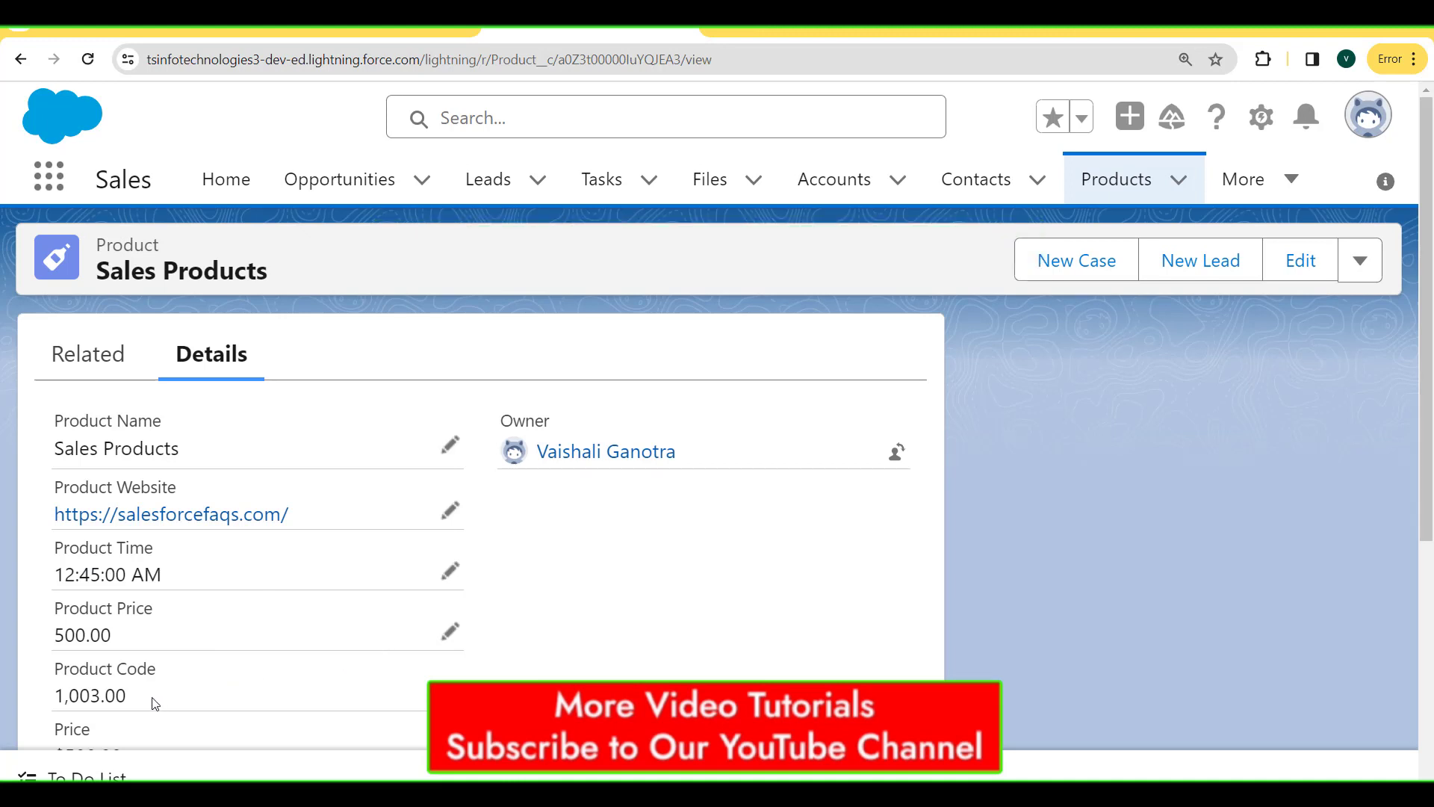
Highlight the saved Product Code value 1,003.00 on the Sales Products record.
left_click_drag(154, 703, 9, 690)
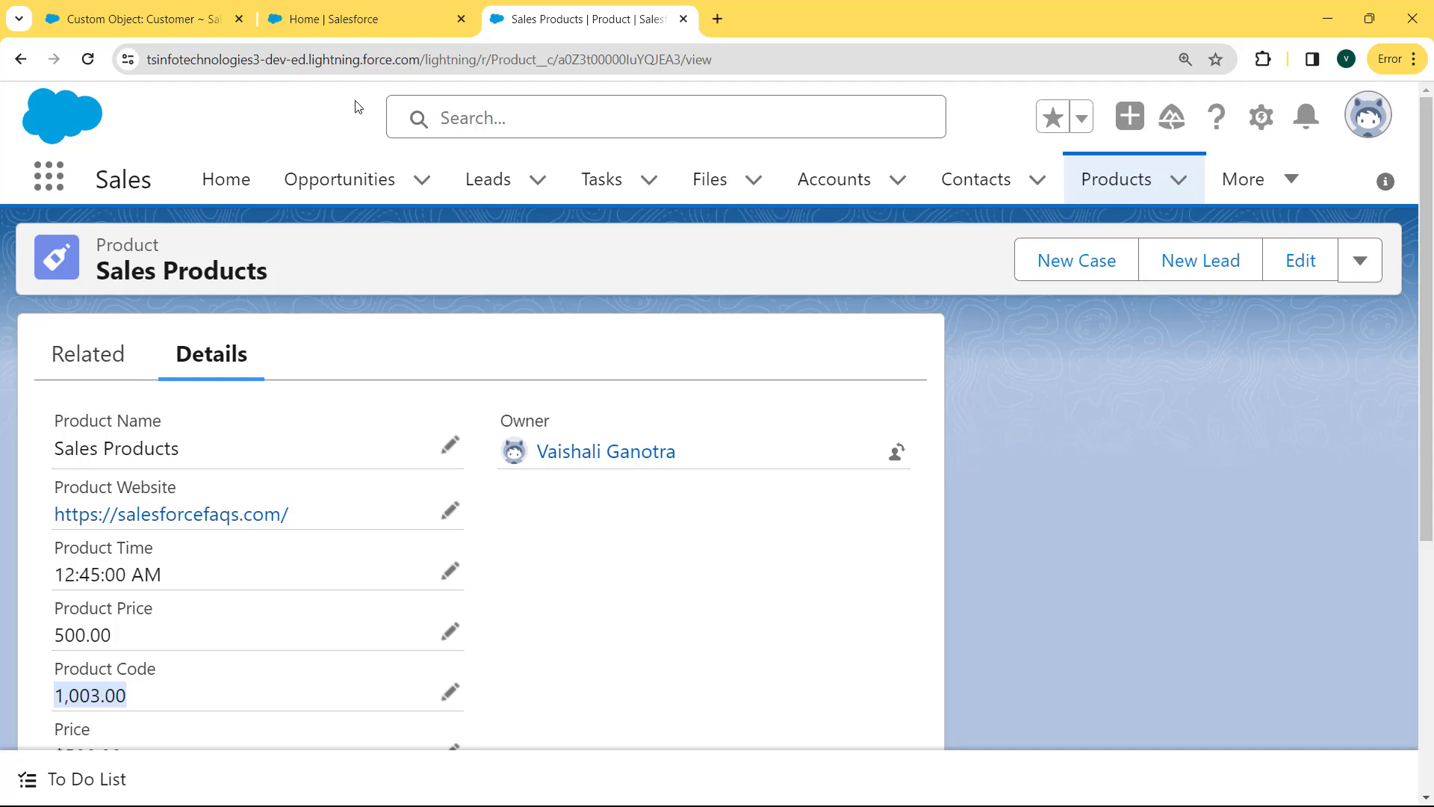
Switch to Salesforce Classic and go to Setup from the user-name menu.
left_click(1357, 122)
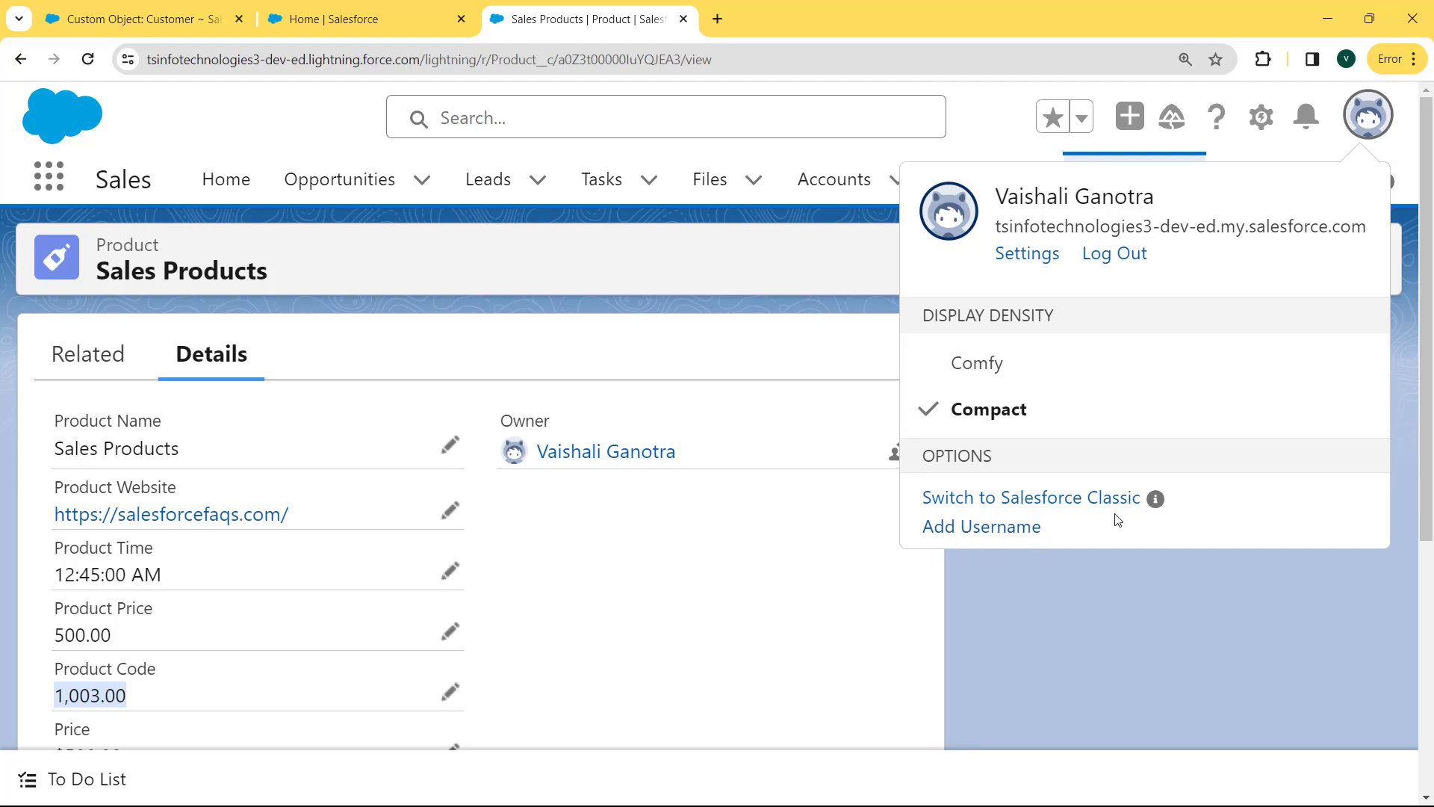
left_click(1055, 500)
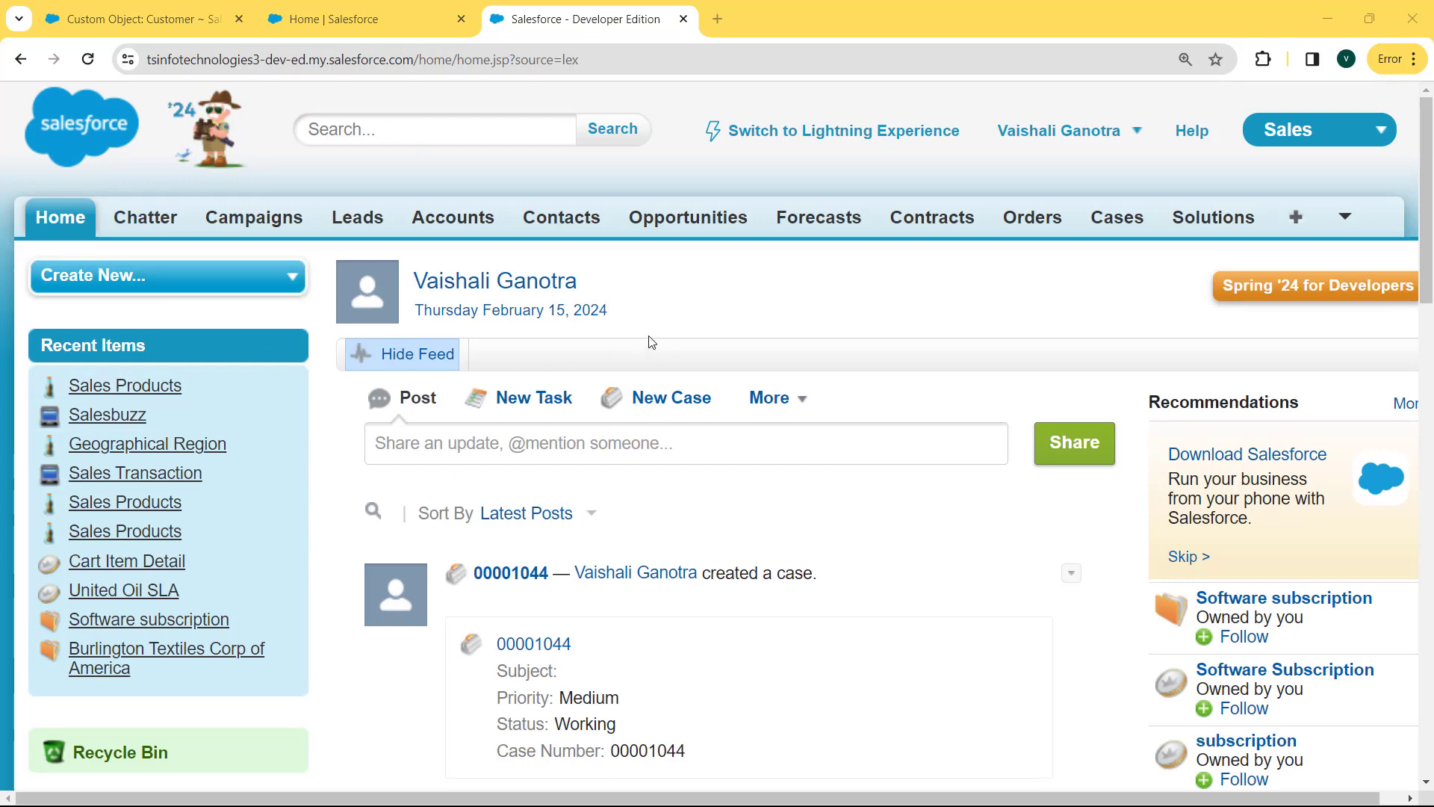
left_click(1137, 137)
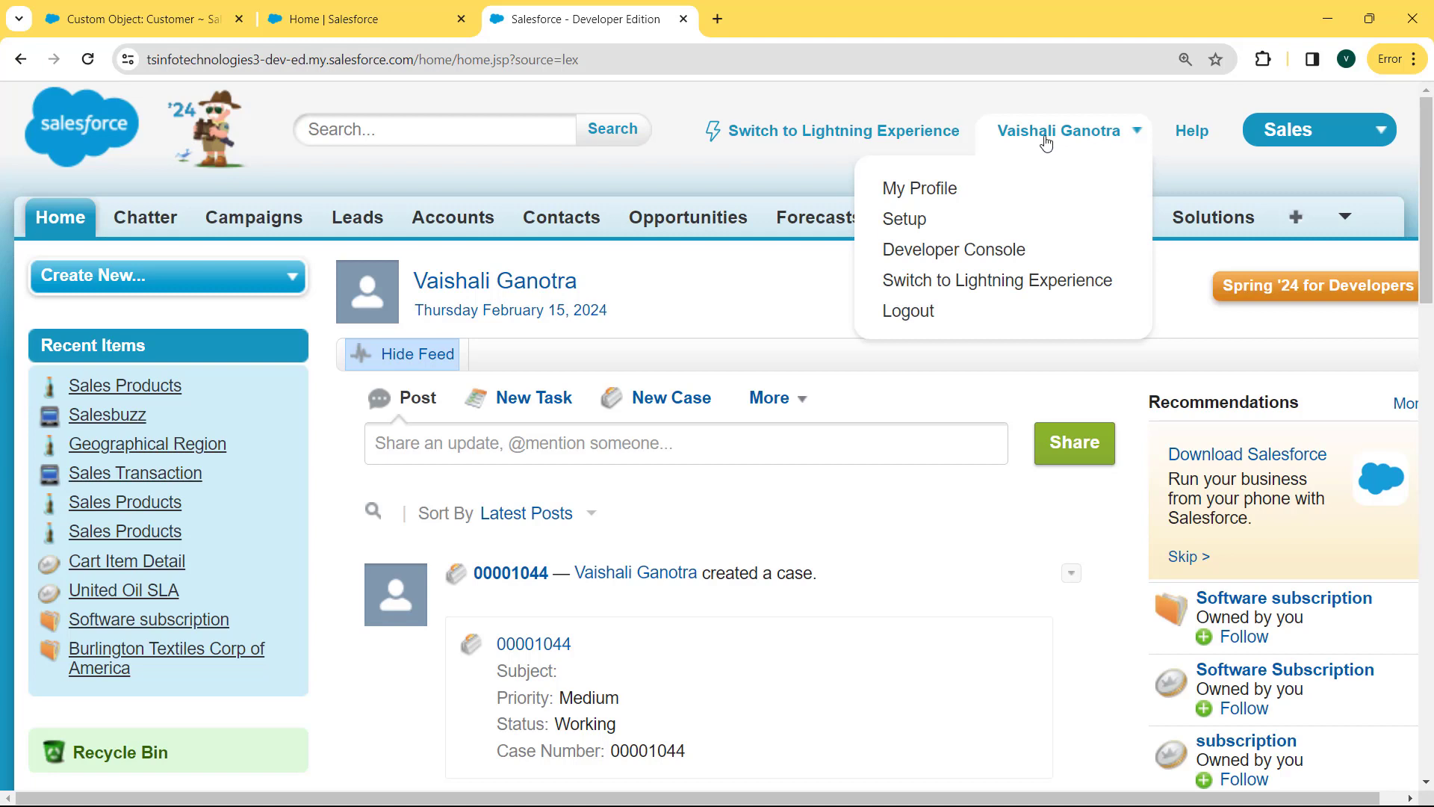
left_click(918, 226)
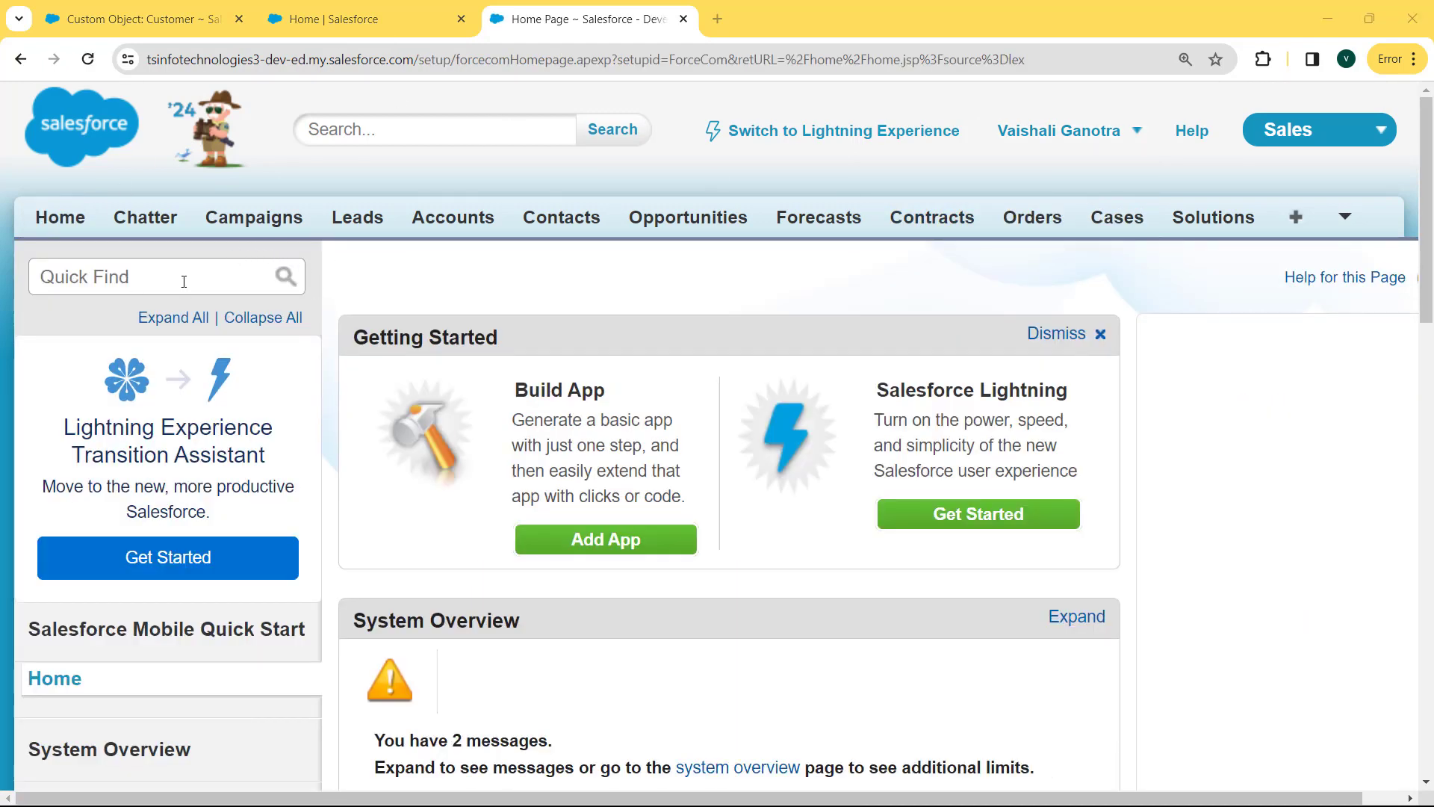
Search Setup for 'object', open Create > Objects, and select the Employee object.
left_click(184, 281)
type("object")
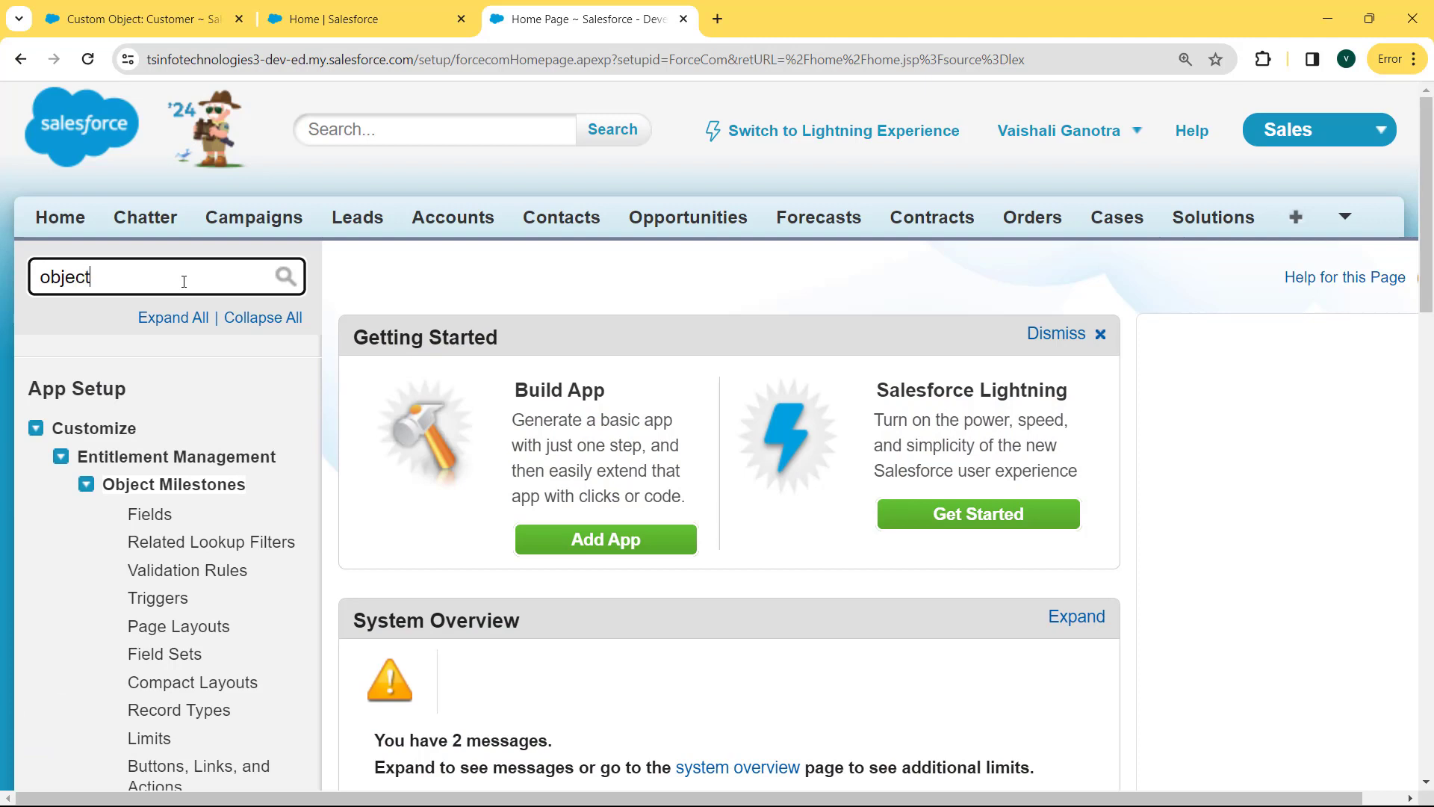
left_click(36, 430)
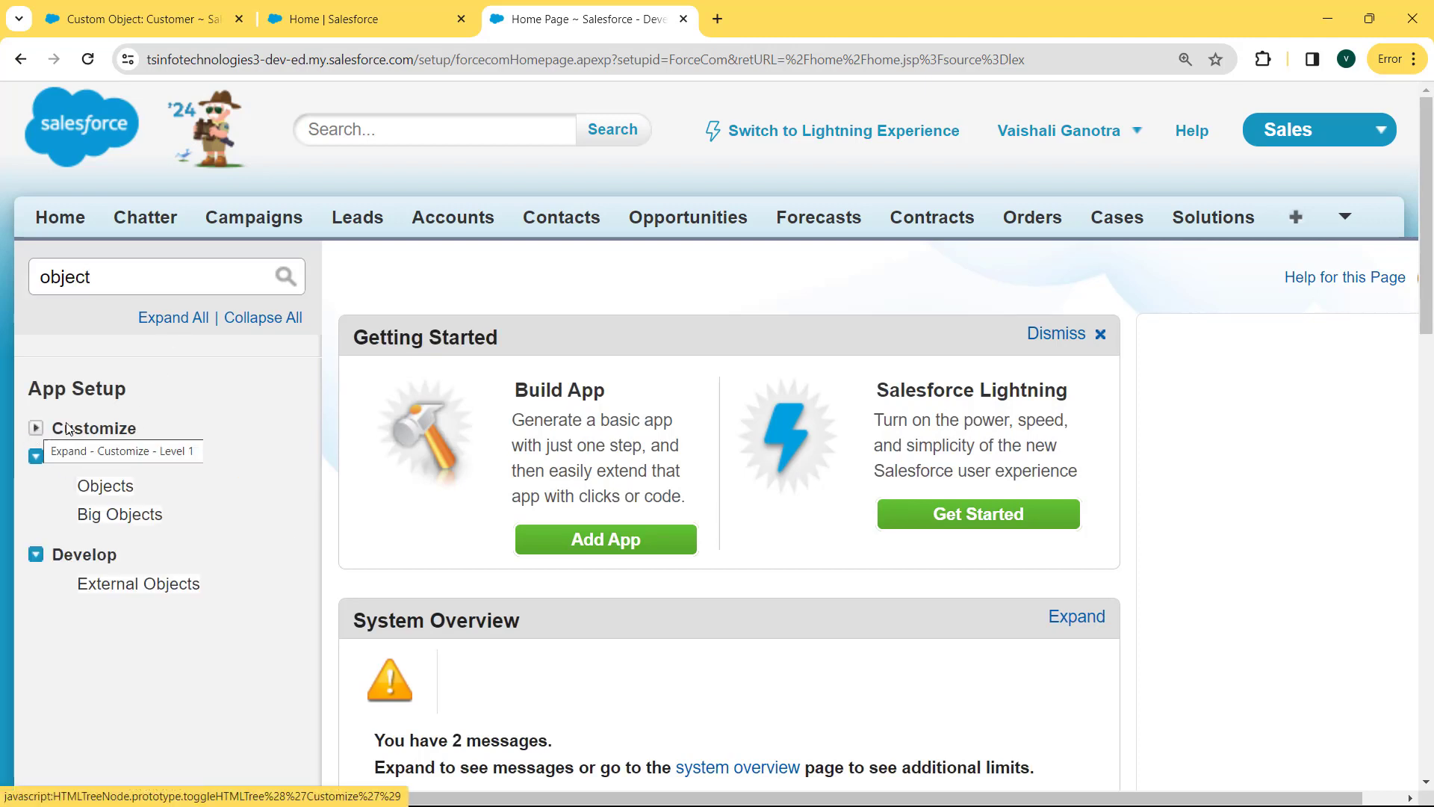
left_click(107, 493)
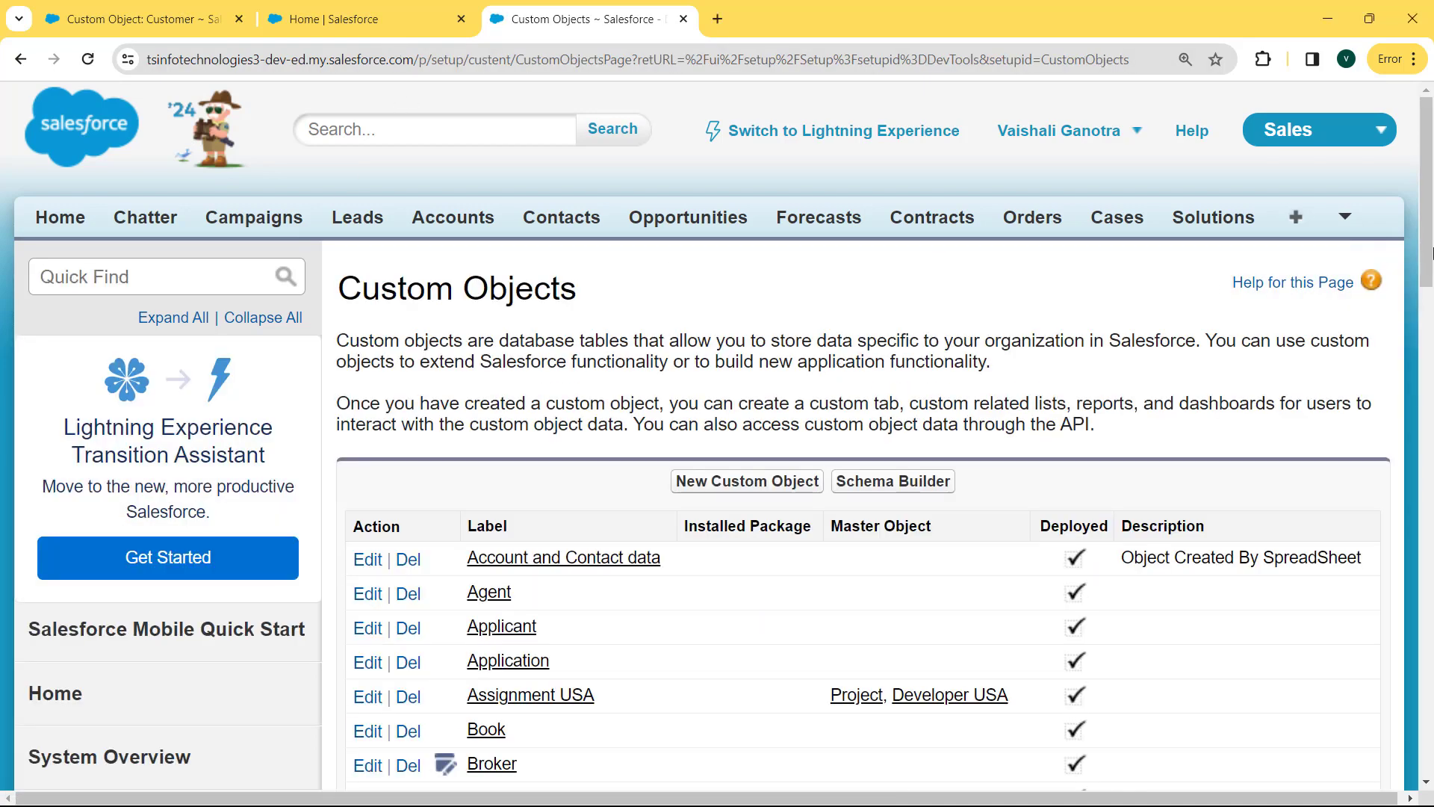
left_click_drag(1430, 273, 1431, 374)
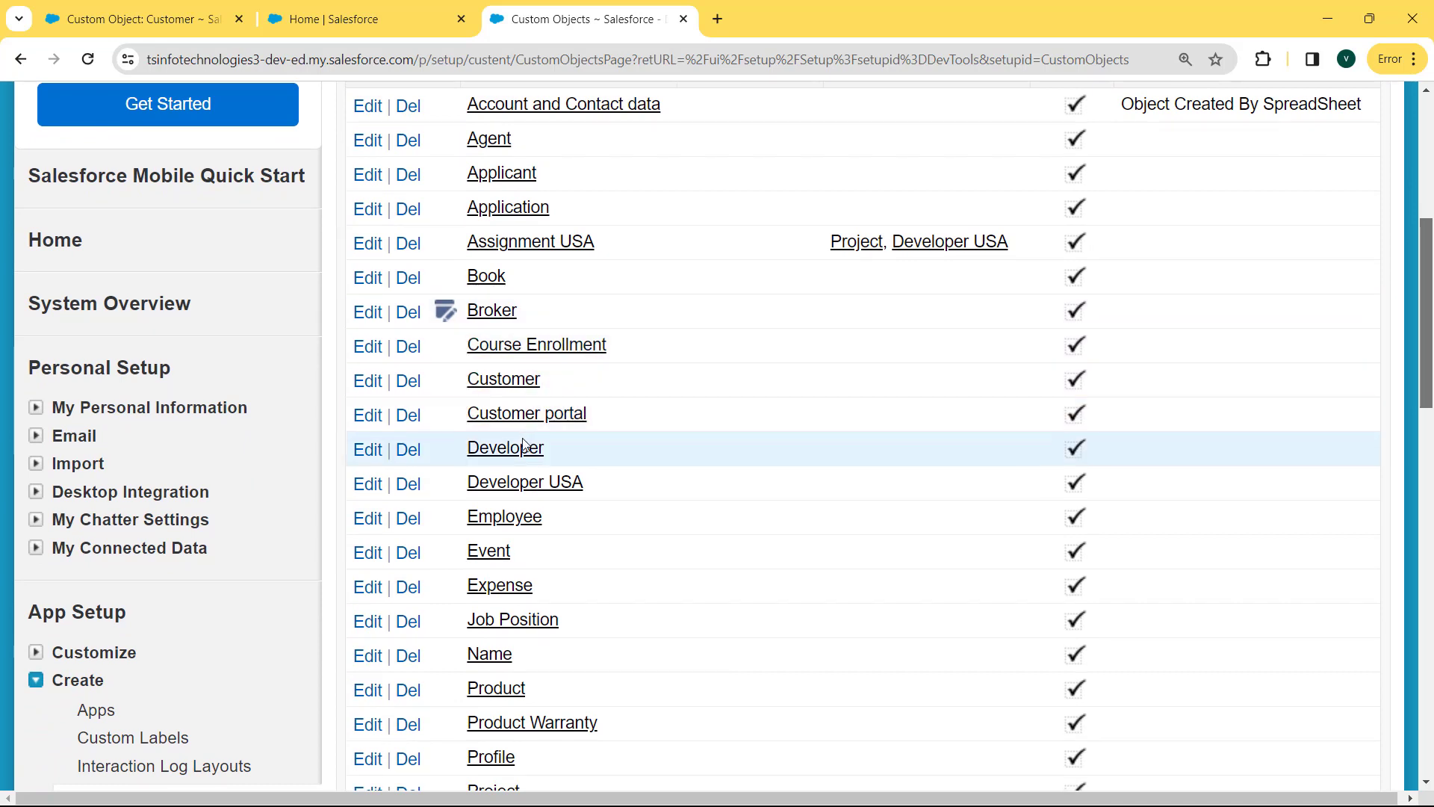
left_click(508, 526)
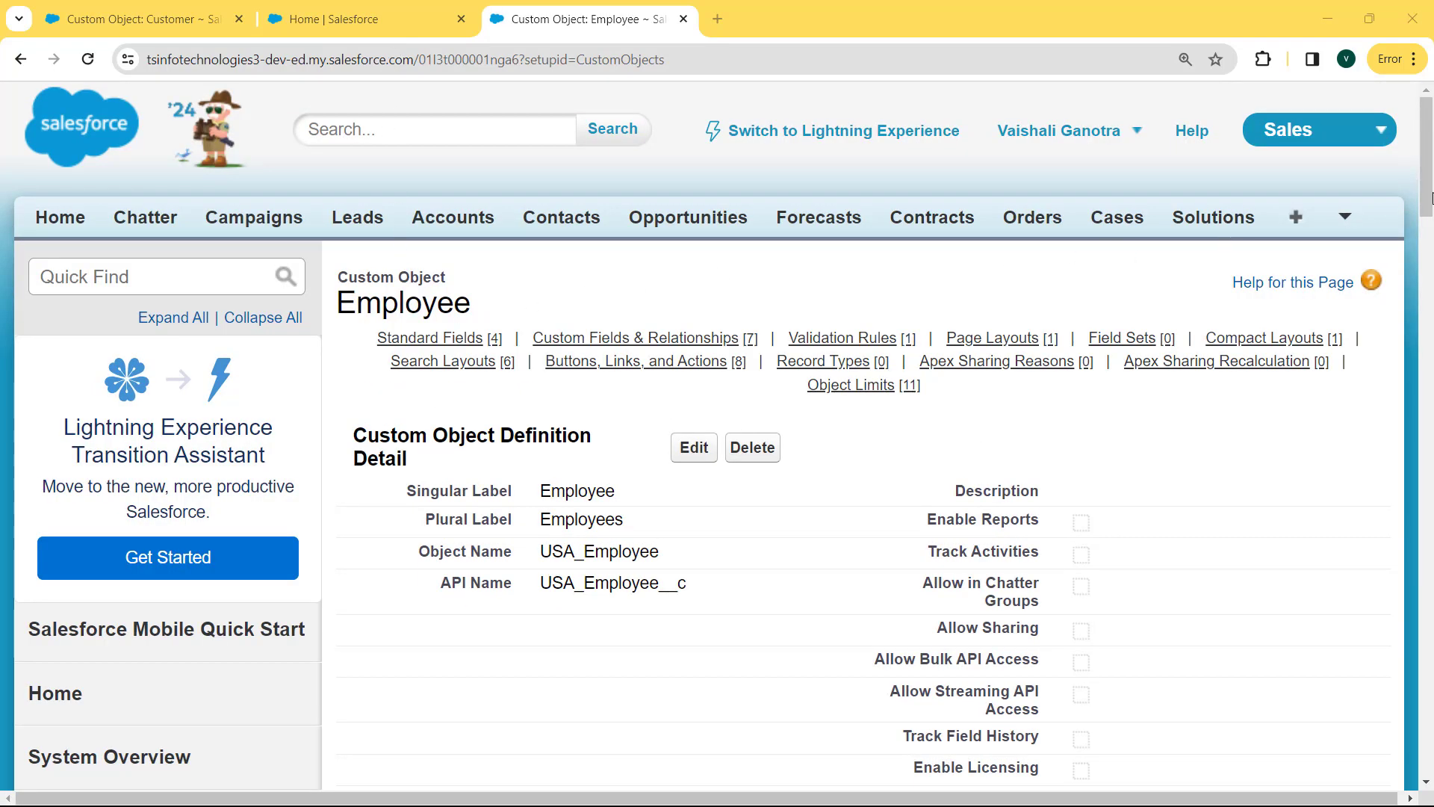
Scroll to Custom Fields & Relationships and open the Employee ID field definition.
left_click_drag(1432, 197, 1432, 357)
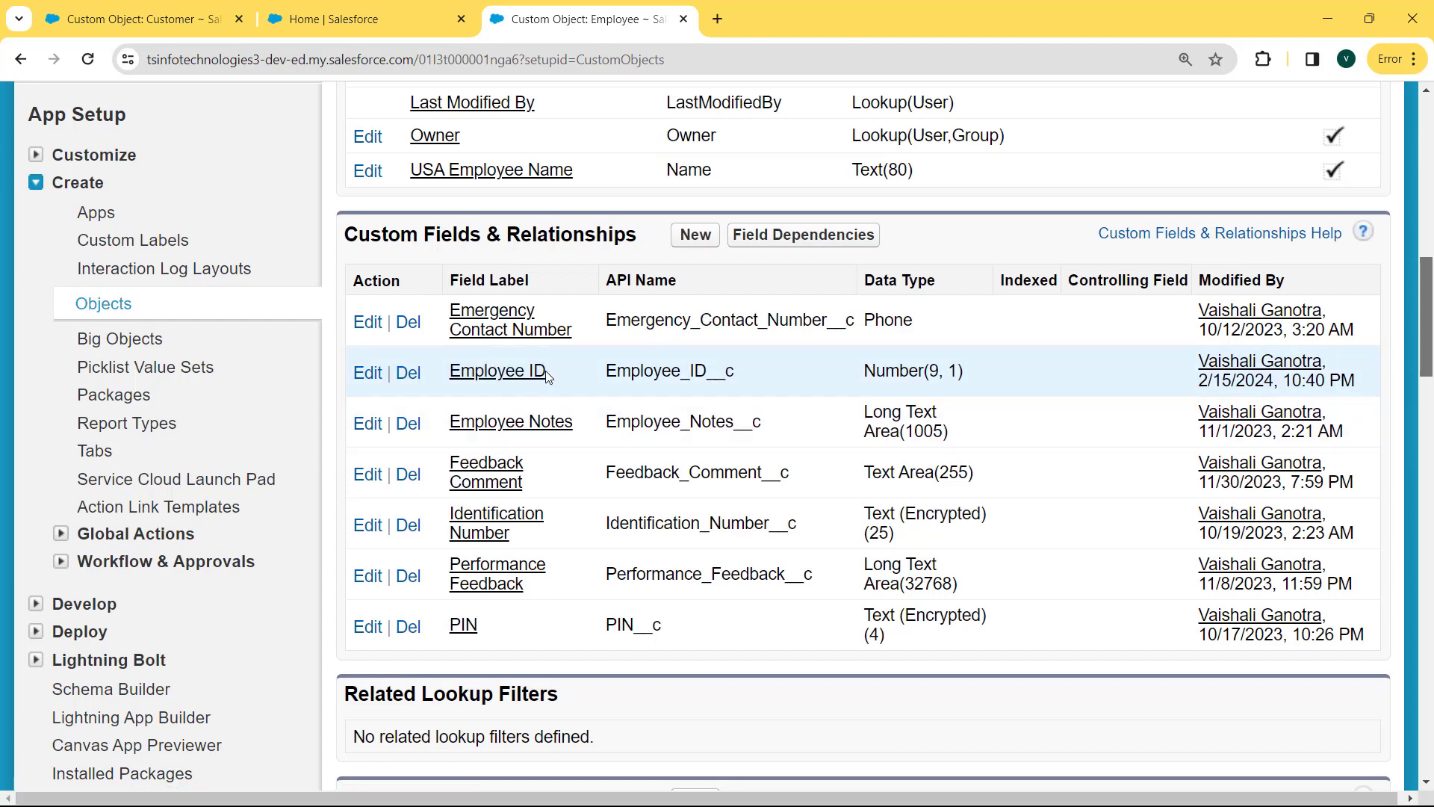
left_click(490, 376)
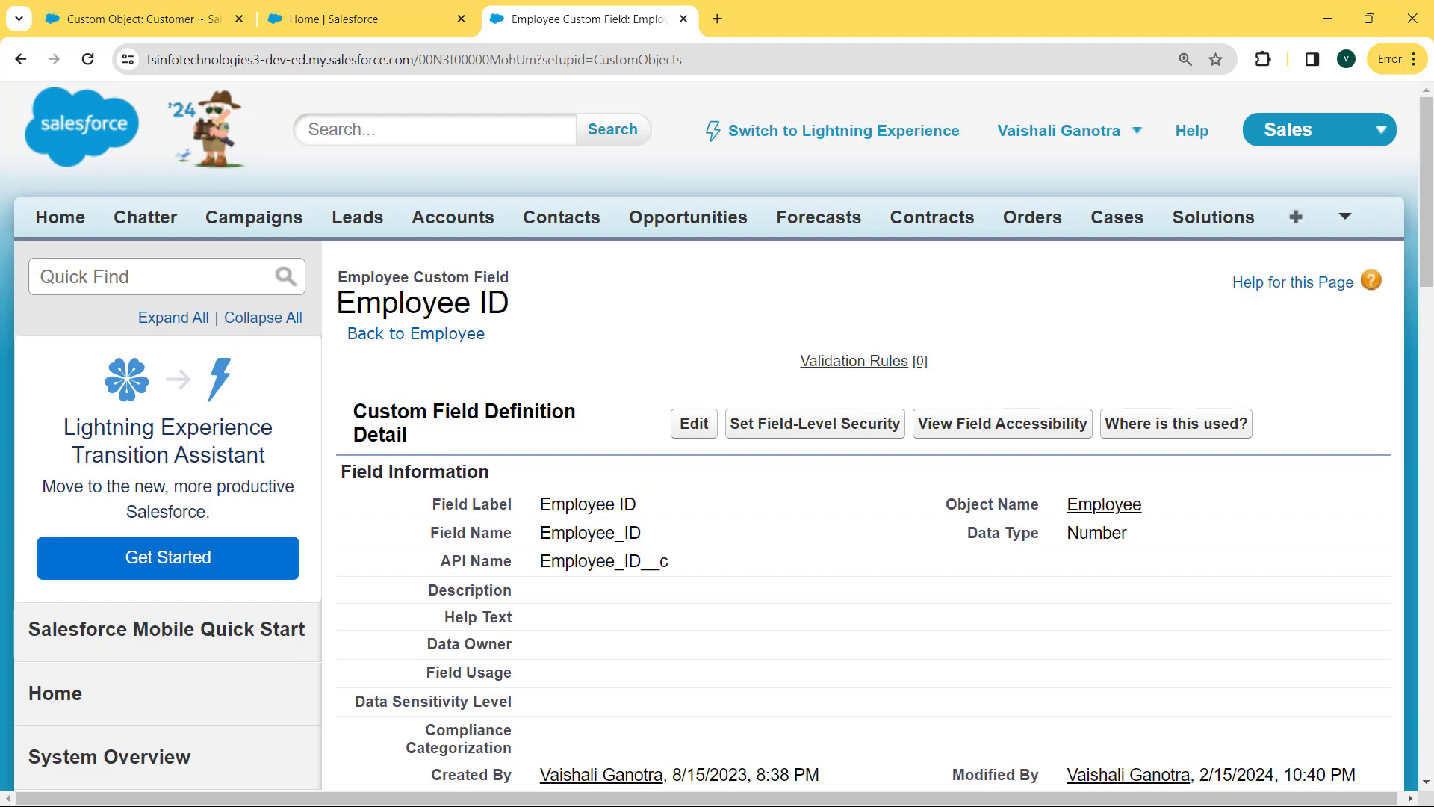
left_click_drag(1430, 222, 1431, 254)
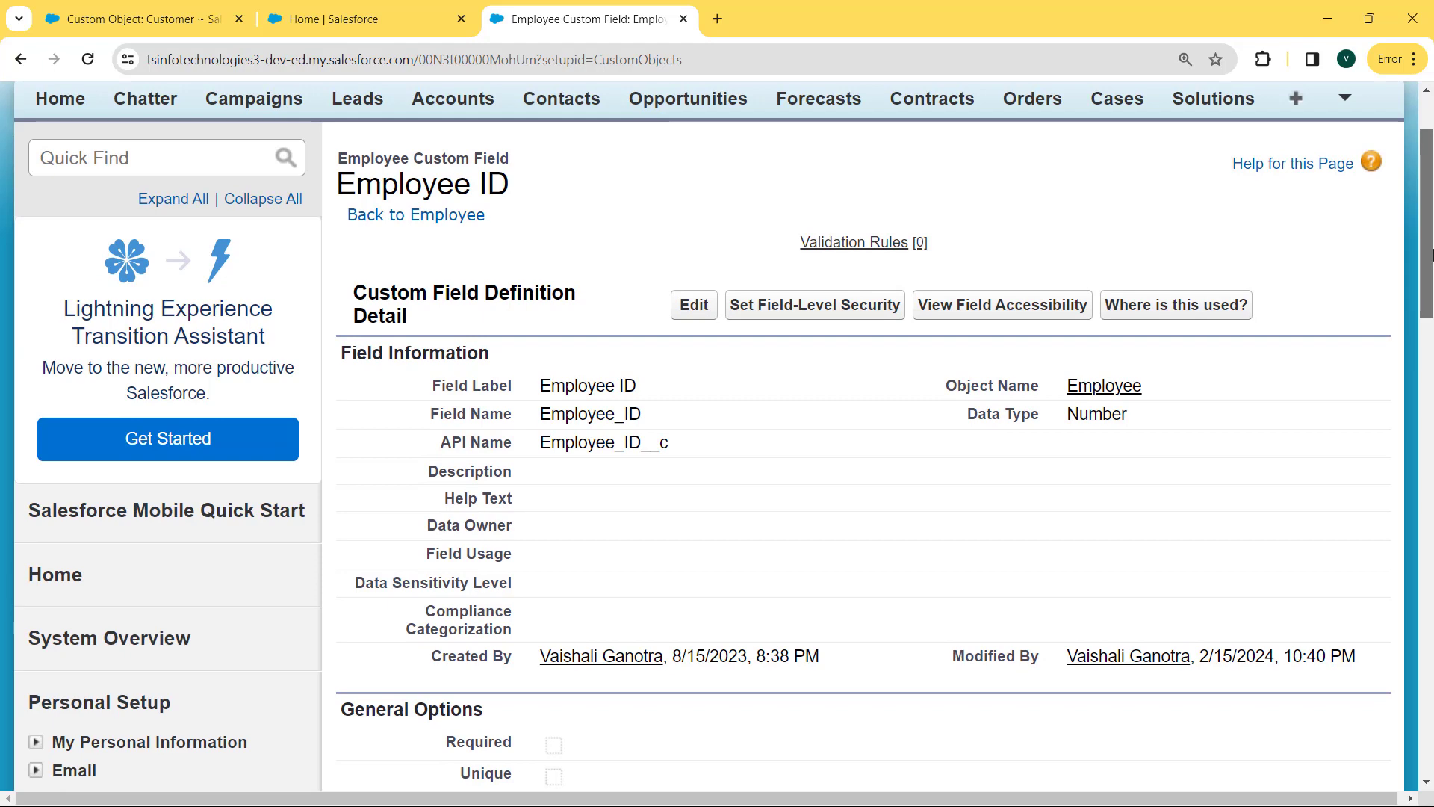
Edit Employee ID, enable Unique 'Do not allow duplicate values', and save.
left_click(676, 306)
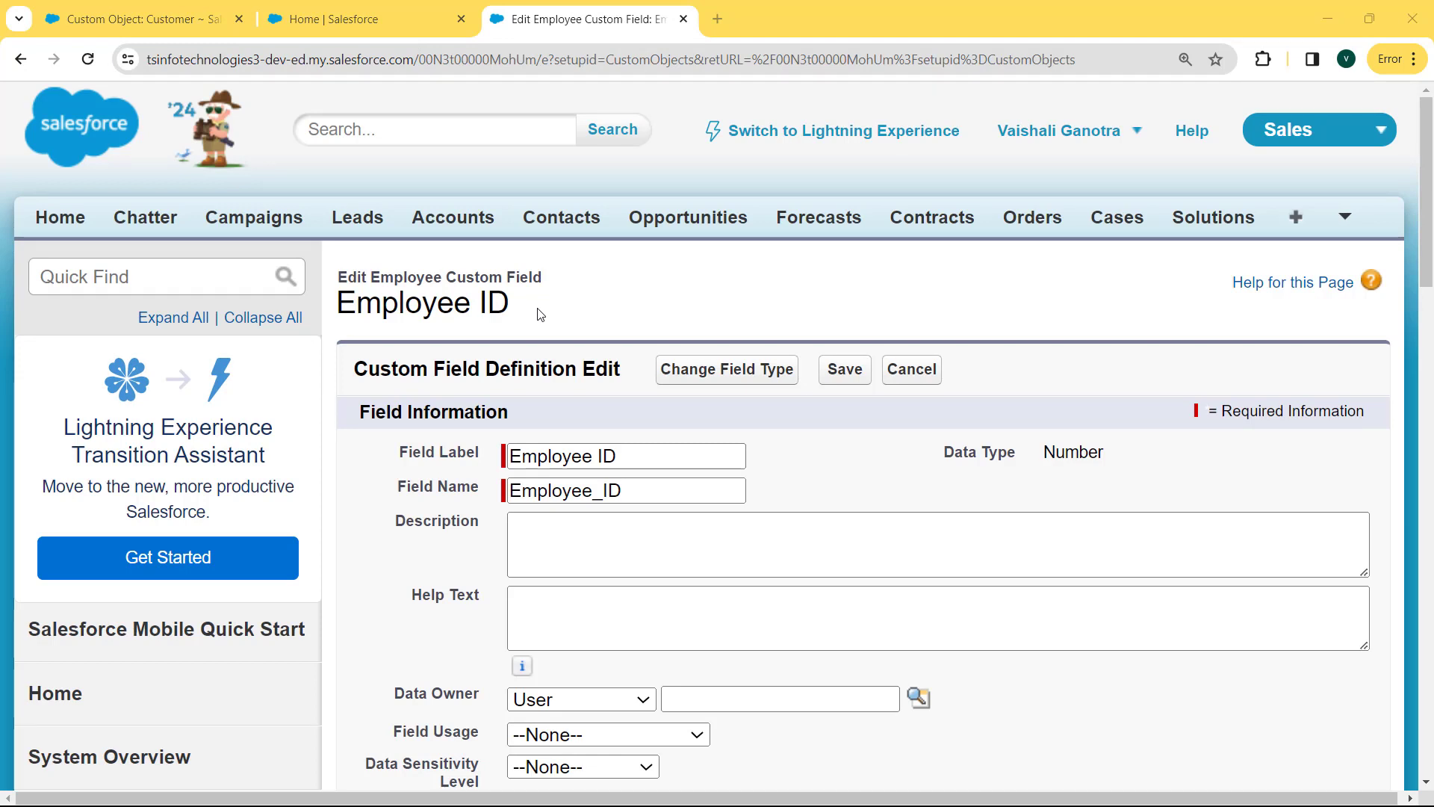
left_click_drag(1430, 217, 1431, 371)
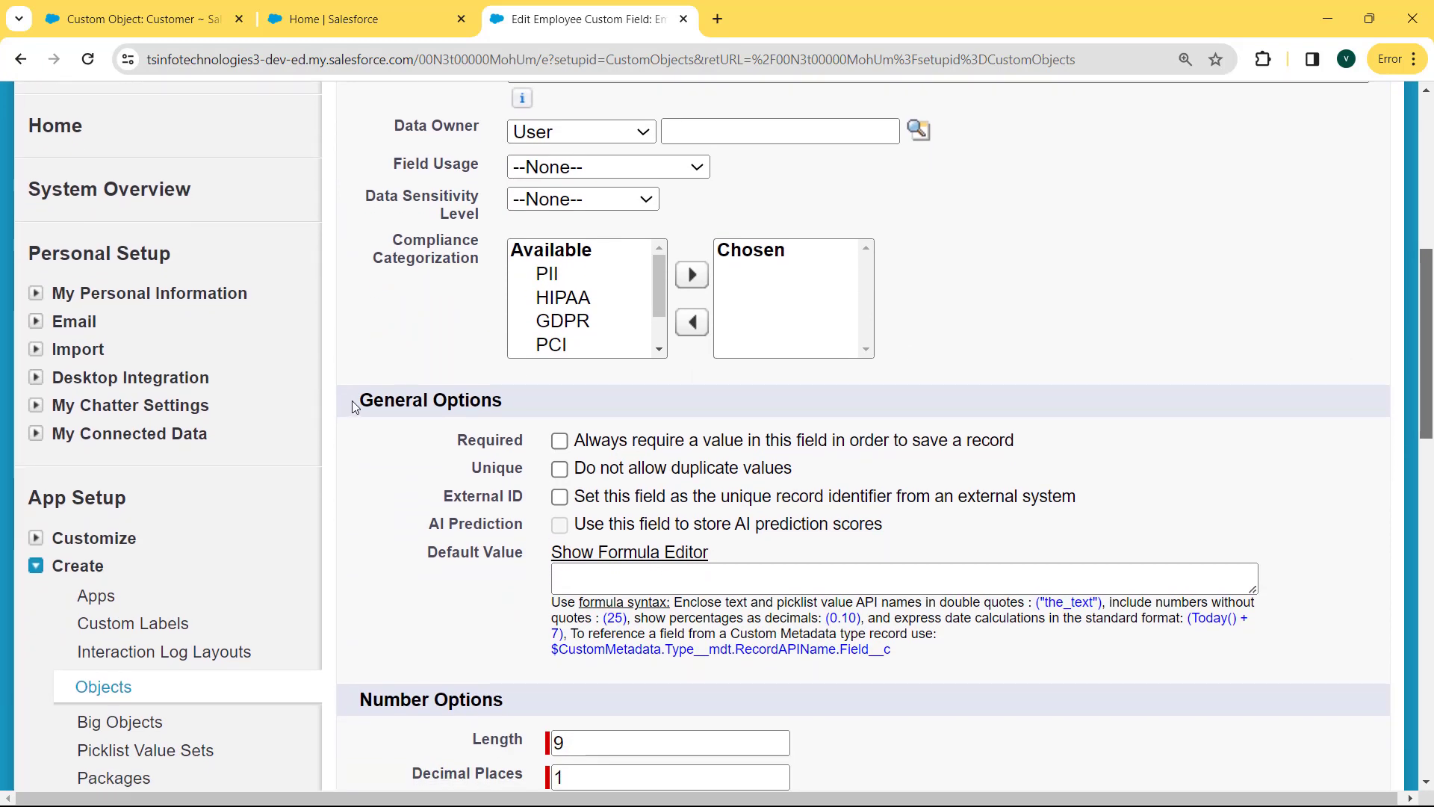
left_click_drag(360, 401, 540, 408)
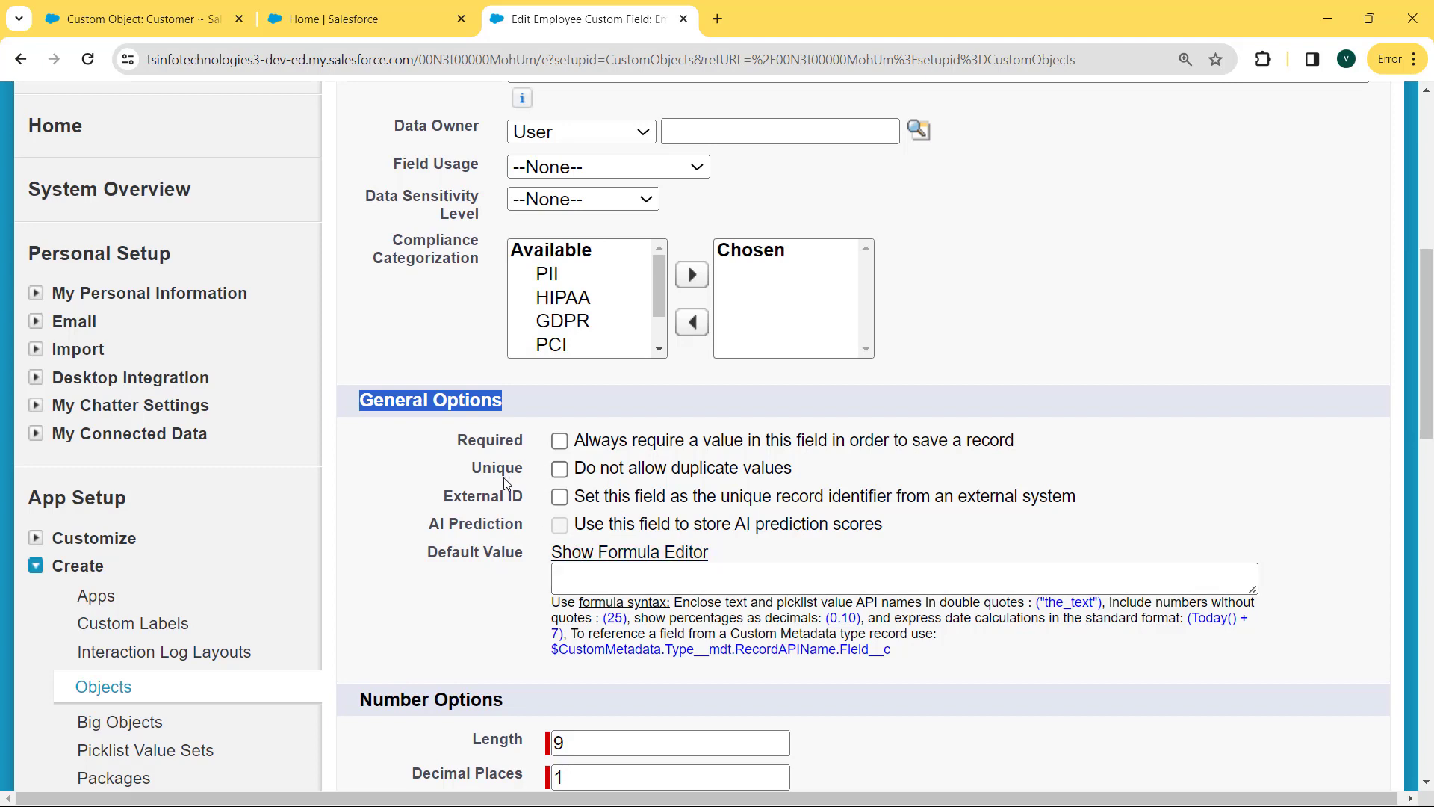
left_click(561, 474)
left_click_drag(1430, 314, 1428, 354)
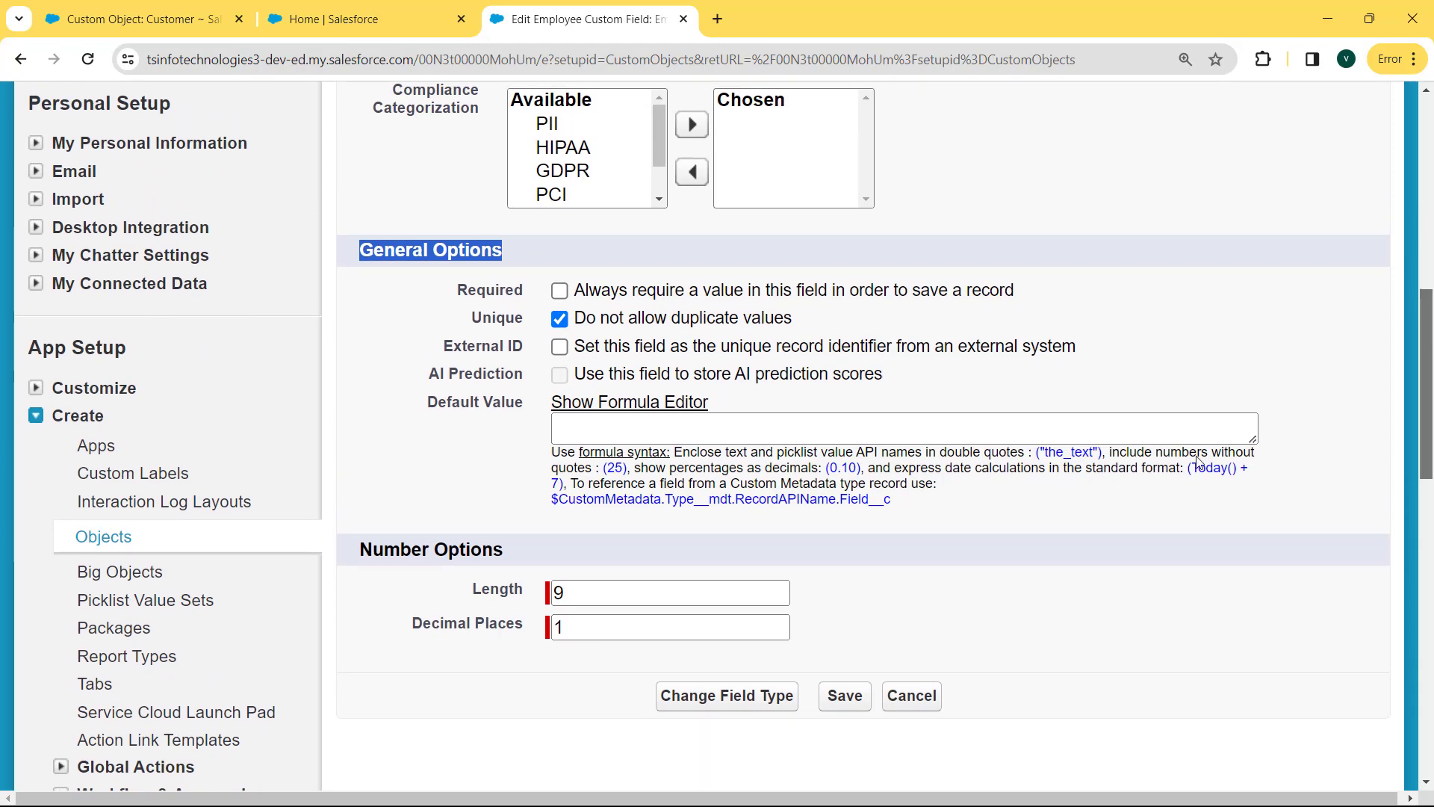
left_click(845, 702)
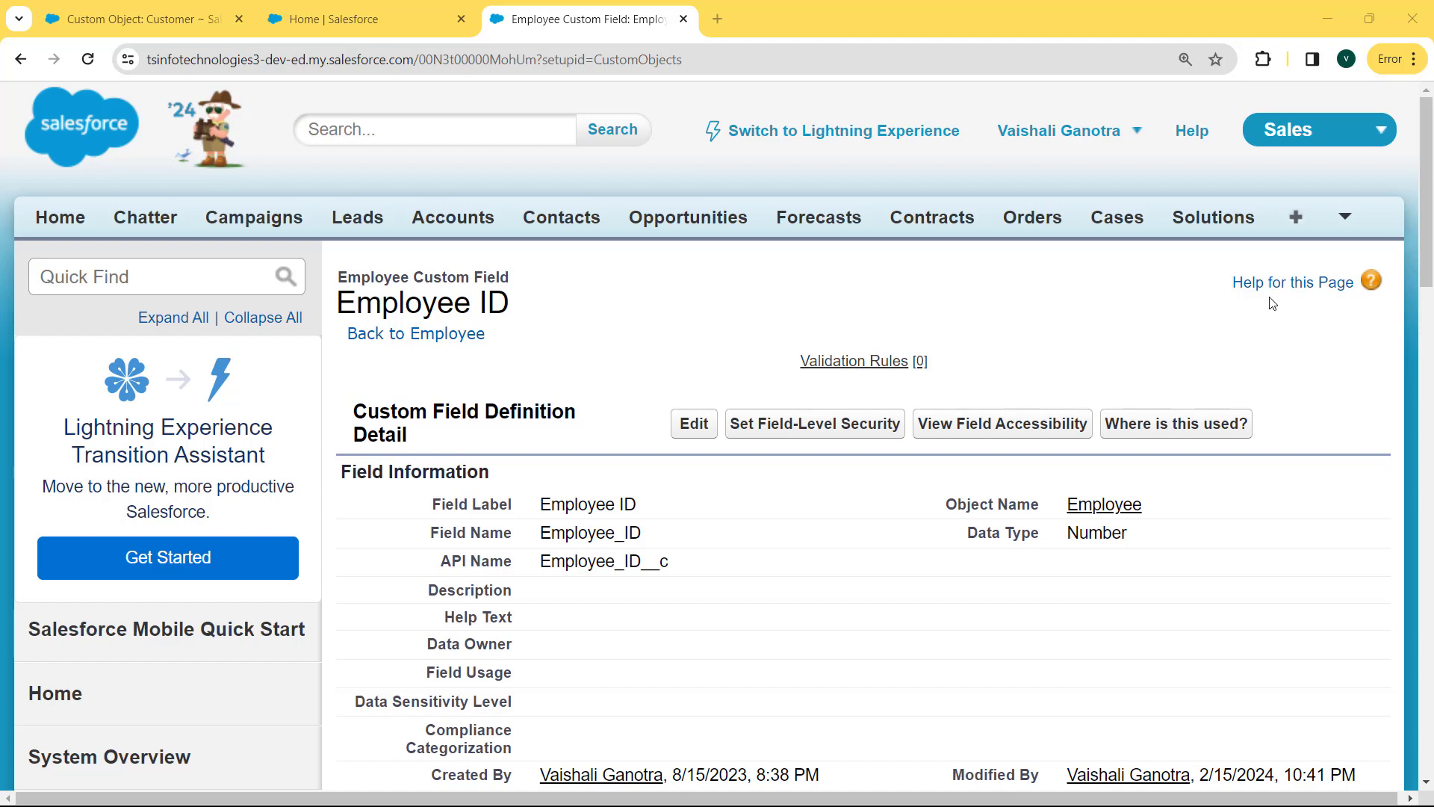
Review the Employee ID field details to confirm the Unique setting is now ticked.
left_click_drag(1431, 203, 1431, 321)
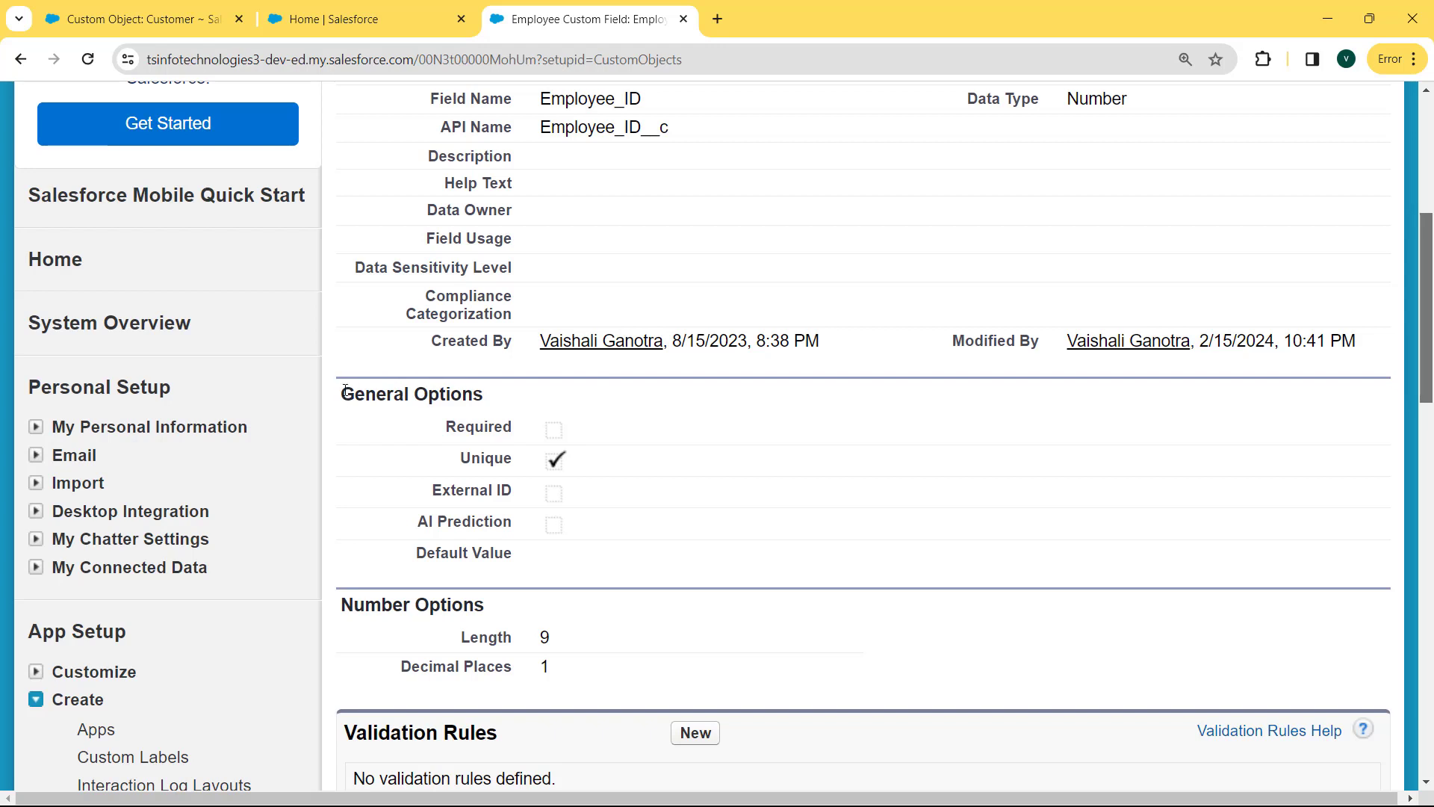
left_click_drag(583, 458, 459, 457)
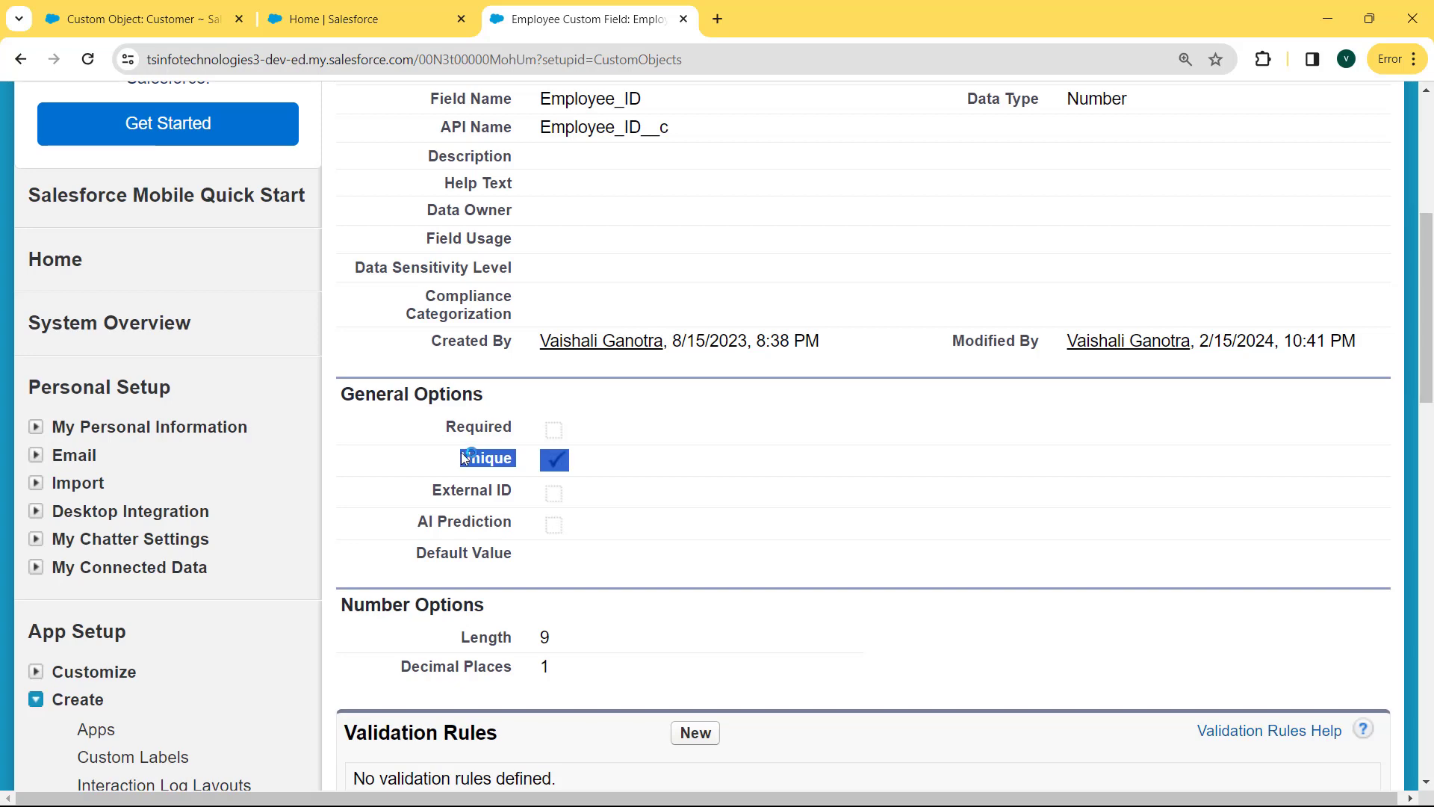
left_click(707, 419)
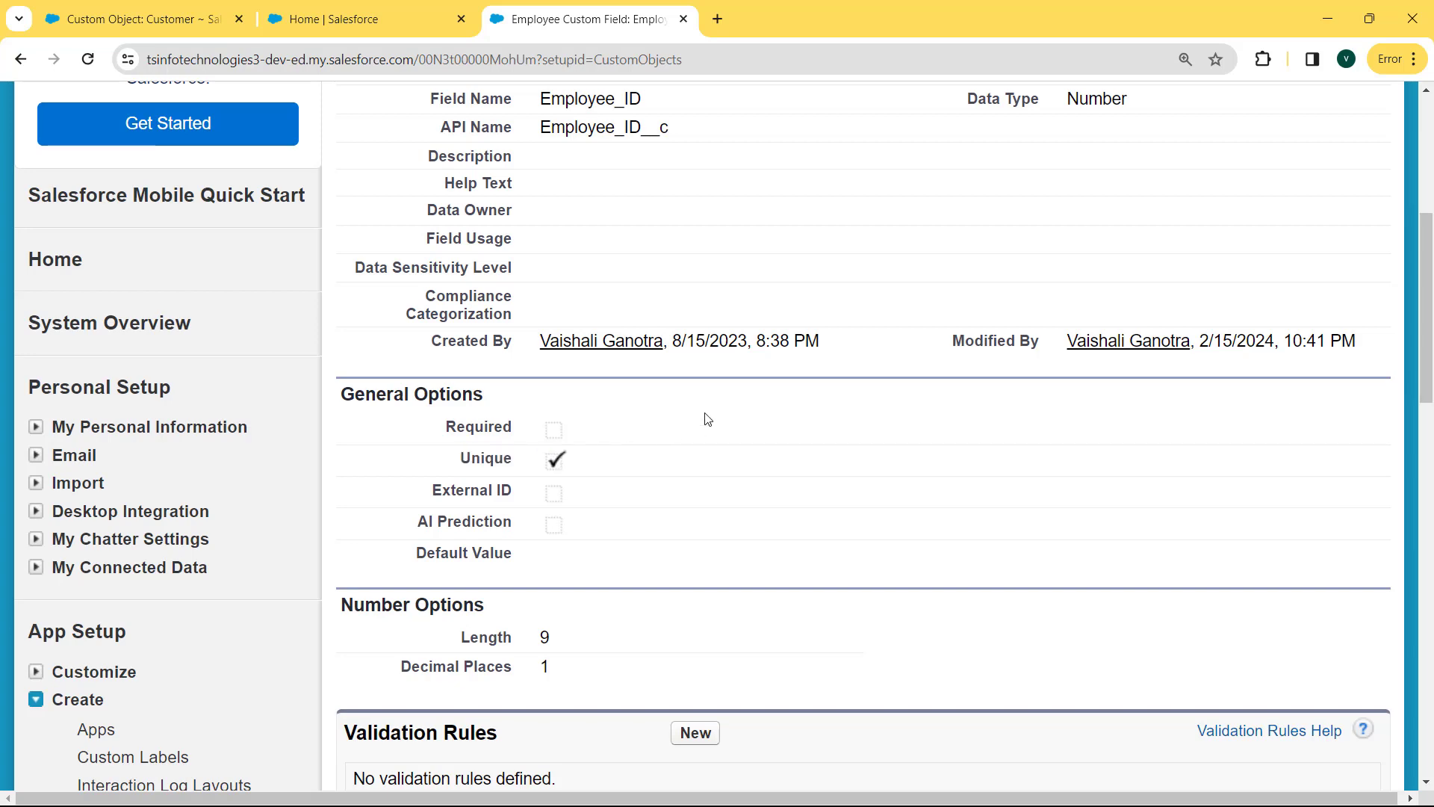
left_click_drag(1431, 354, 1431, 231)
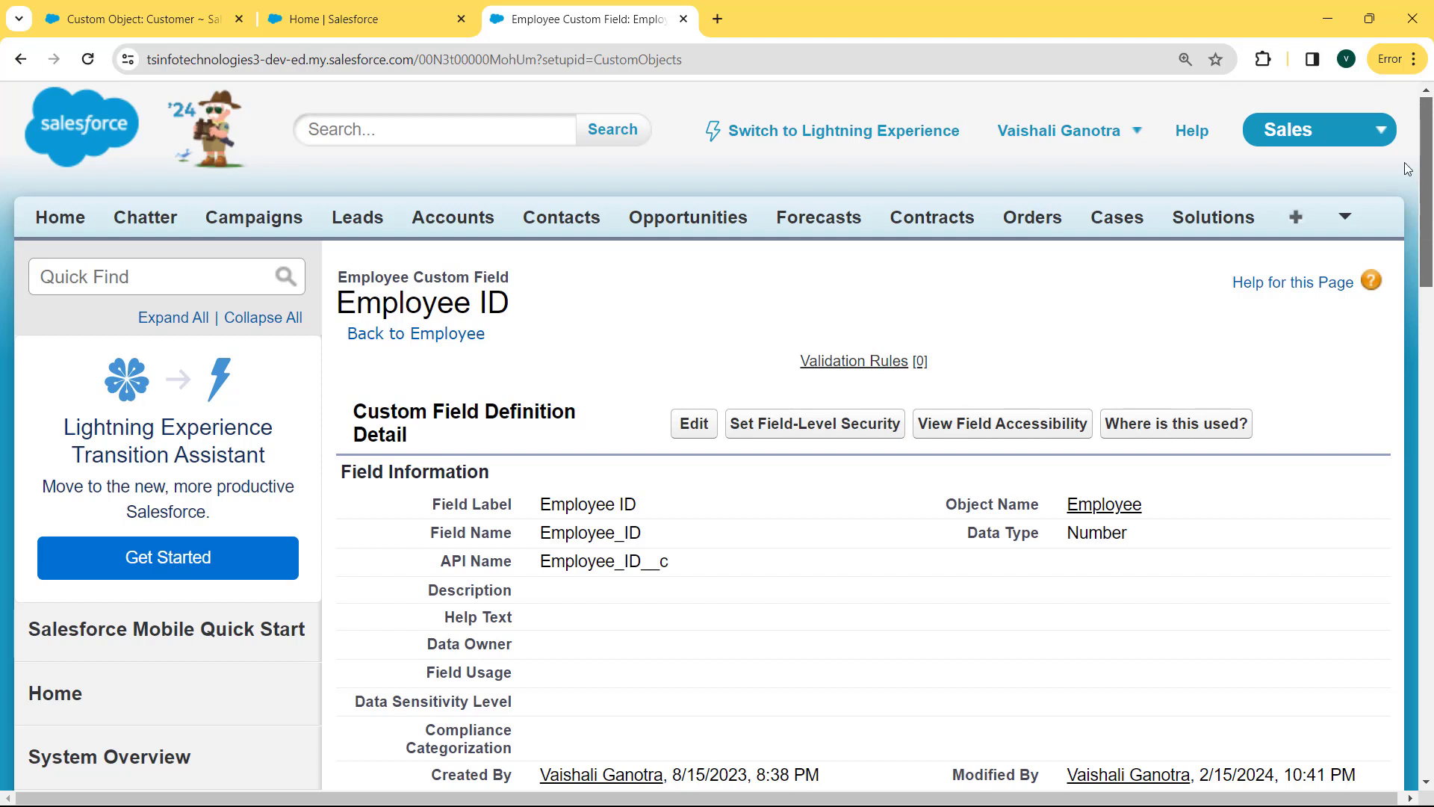
Go to the Employees tab through the additional tabs list.
left_click(1345, 217)
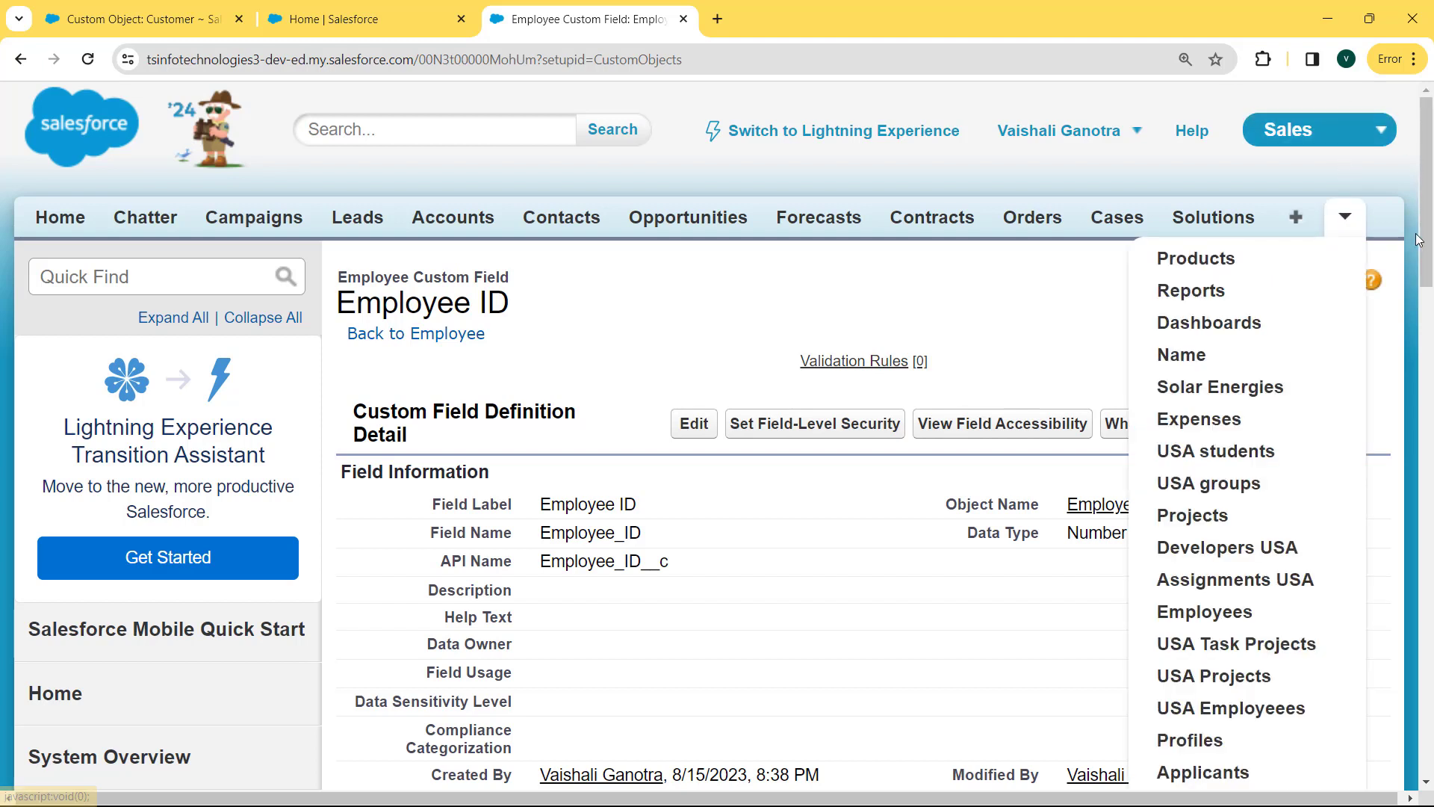
scroll(1425, 254, "down", 3)
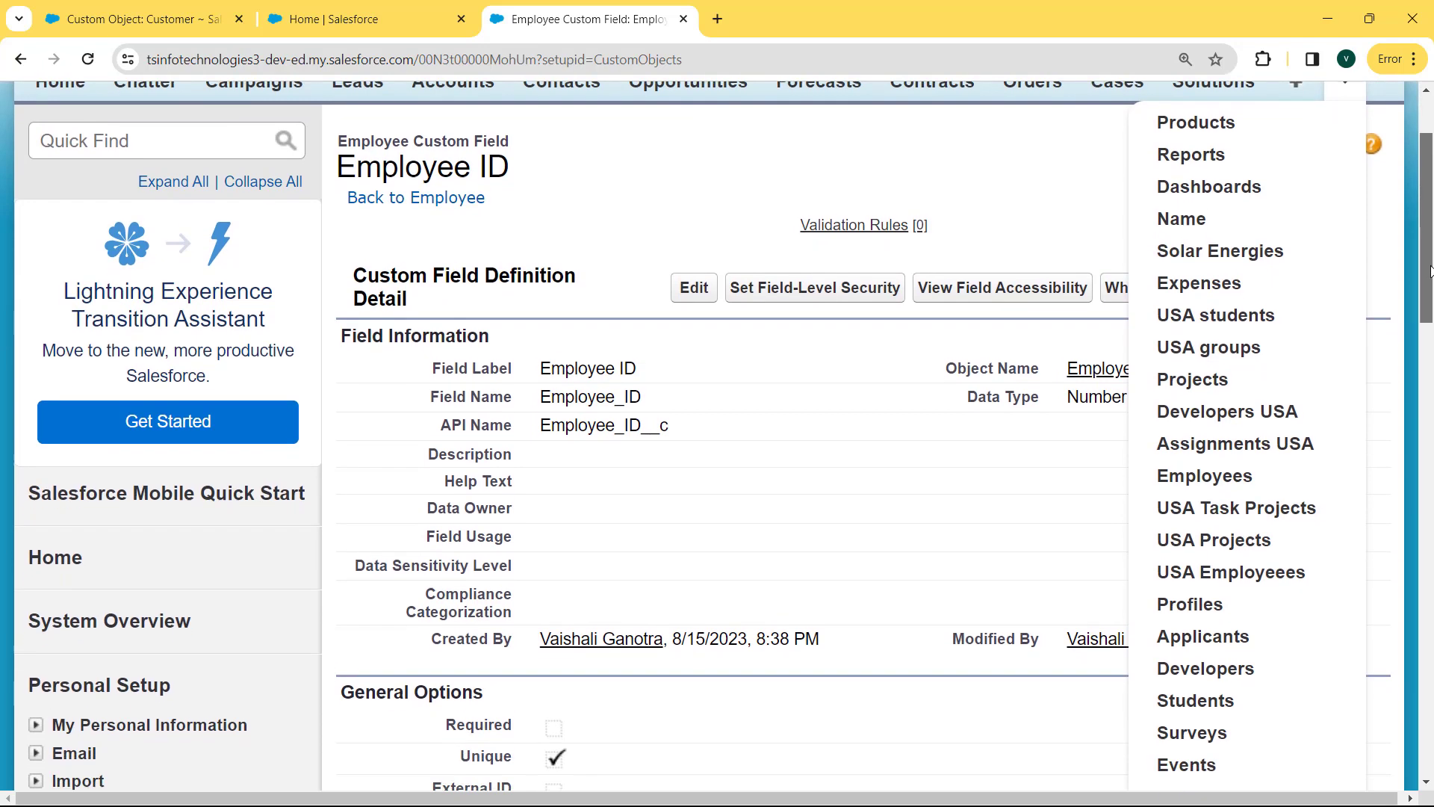
scroll(1428, 271, "down", 1)
left_click(1252, 425)
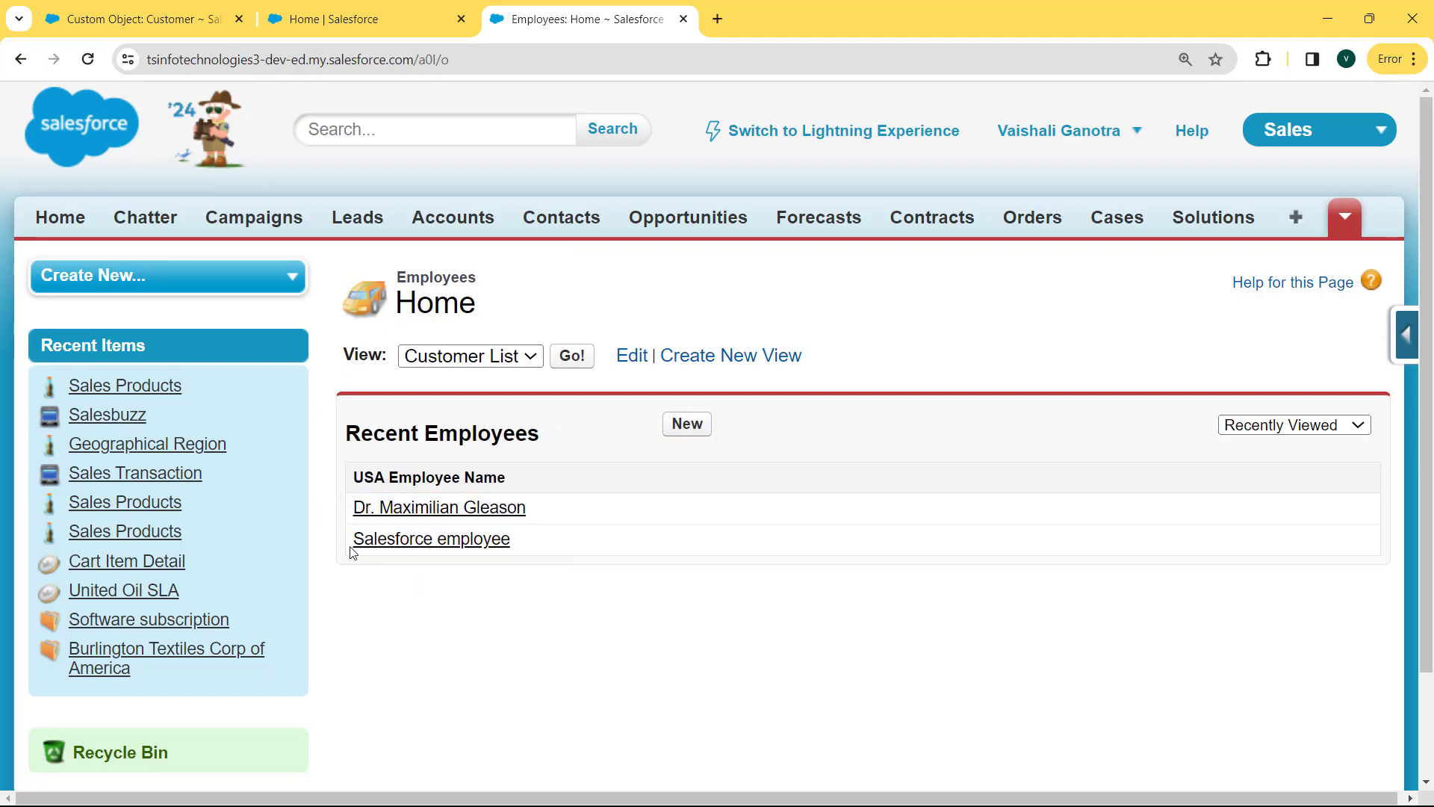
Start a new Employee record with the employee's name and Employee ID 1004.
left_click(686, 424)
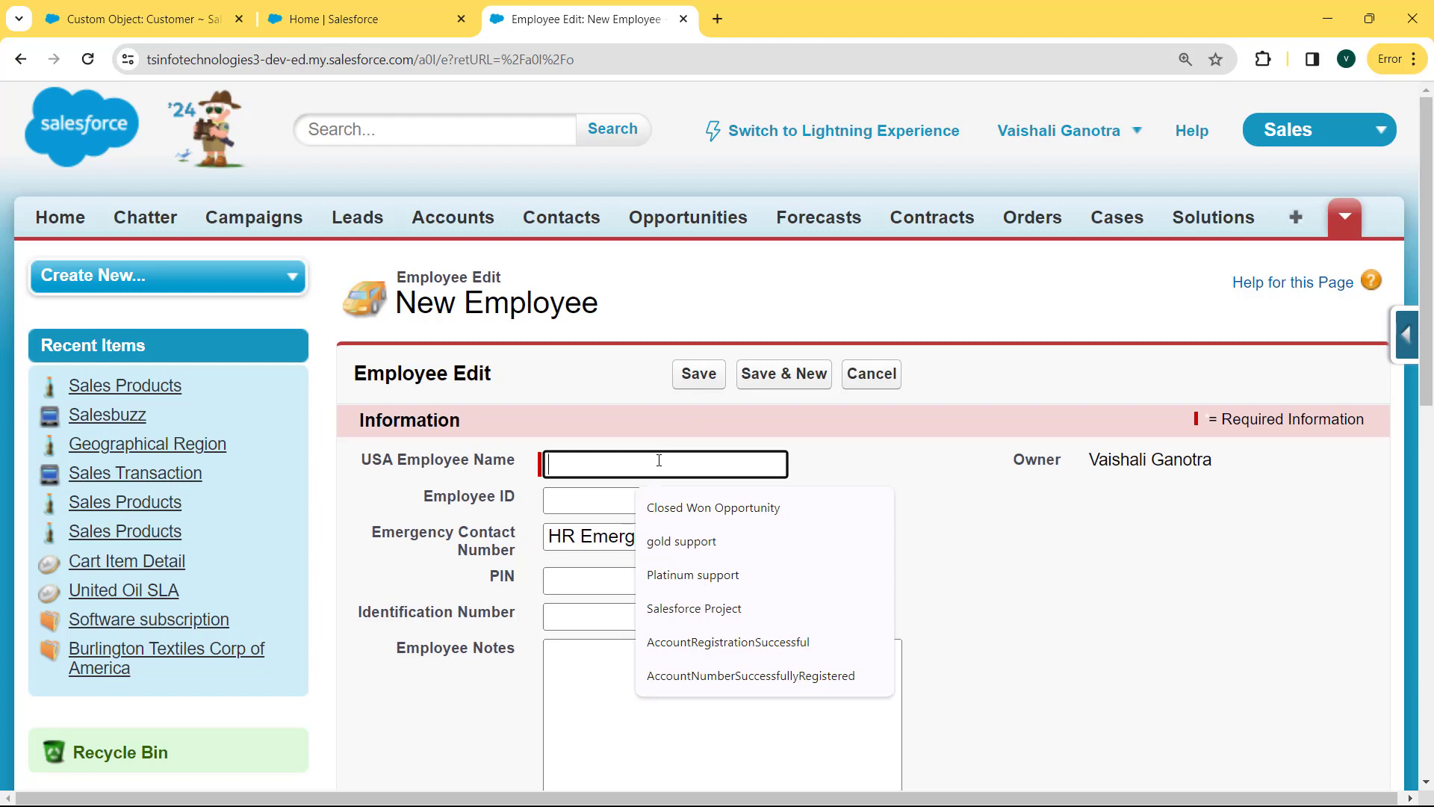
type("Liza")
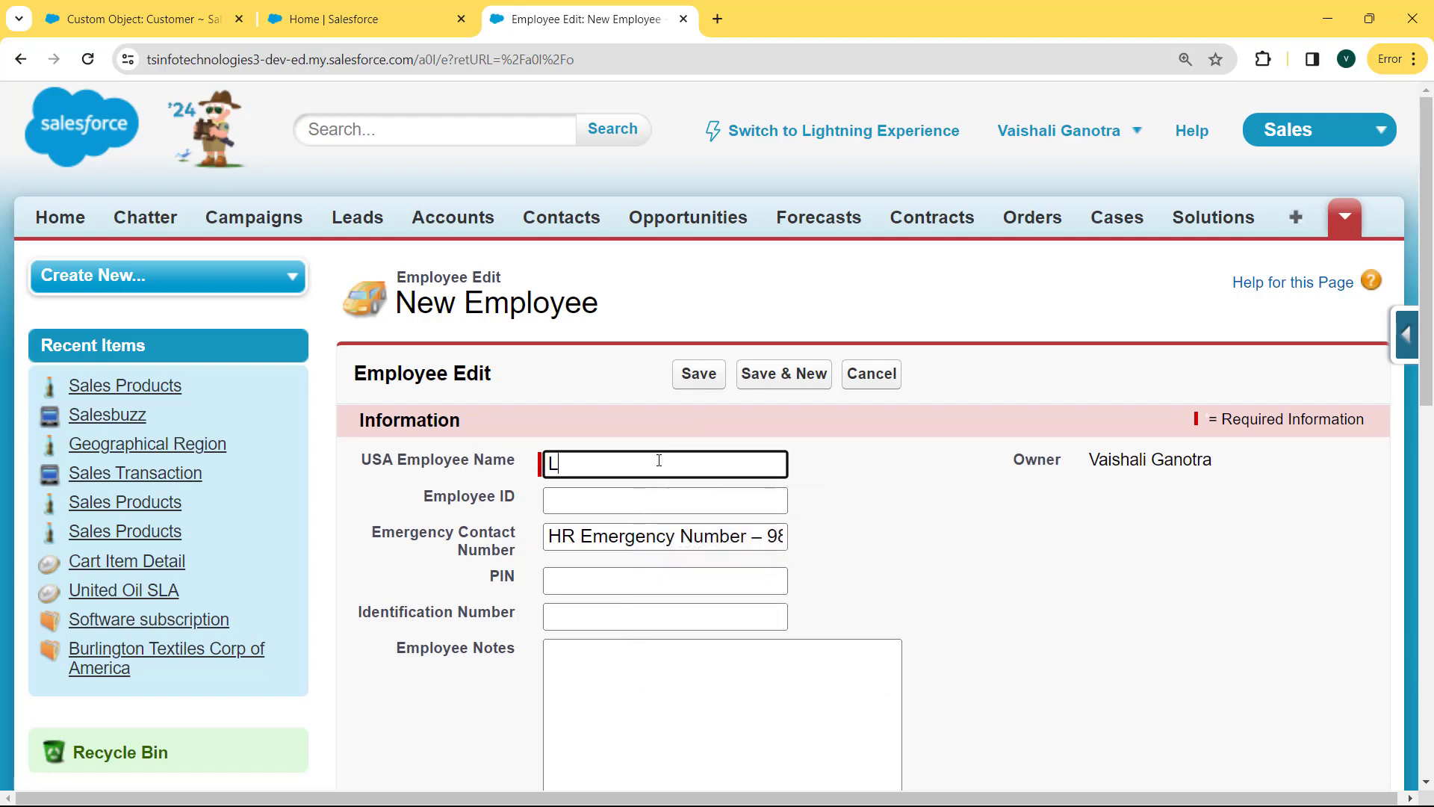
left_click(624, 510)
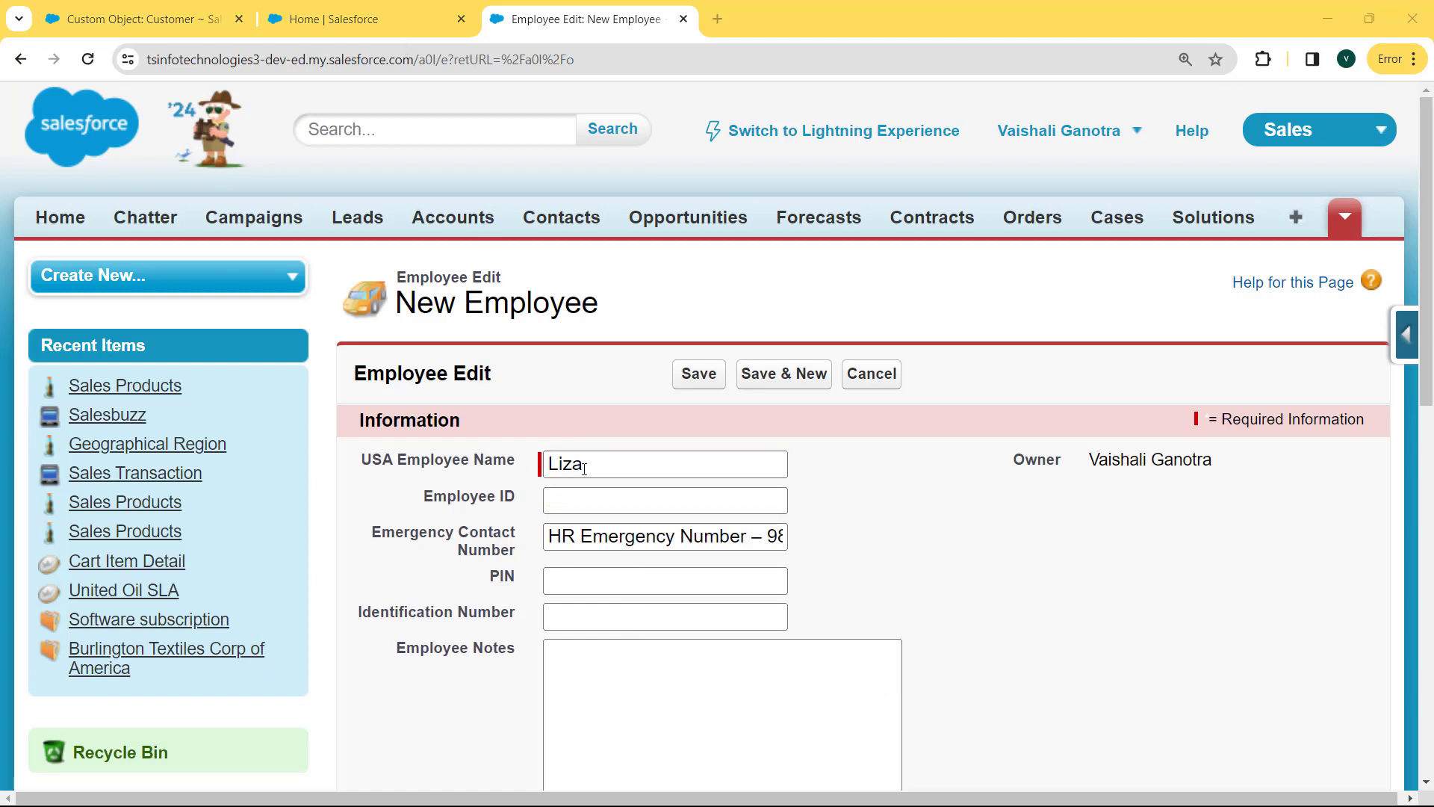
left_click(576, 497)
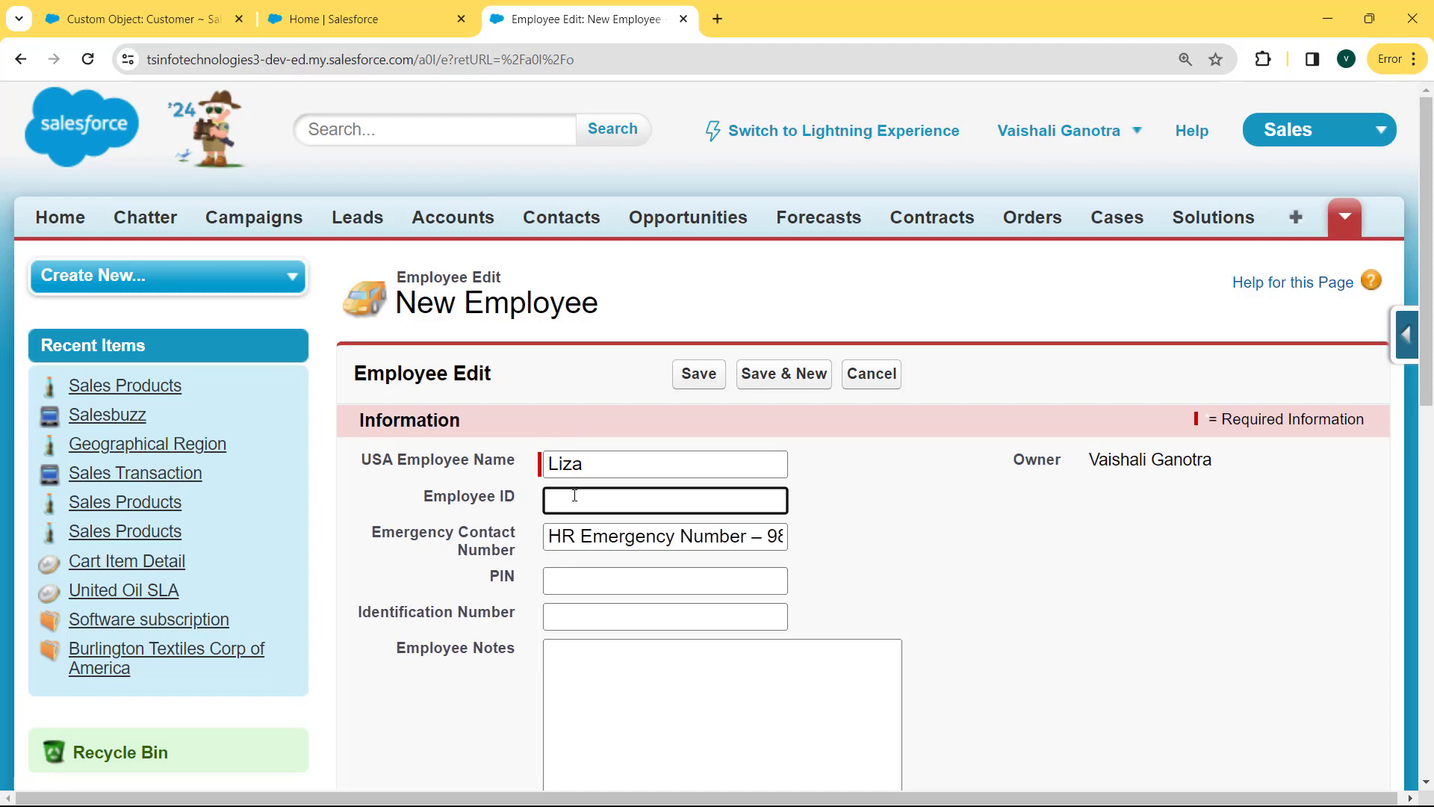
type("1004")
Add a PIN and an identification number, then attempt to save, which returns Invalid Data.
left_click(588, 577)
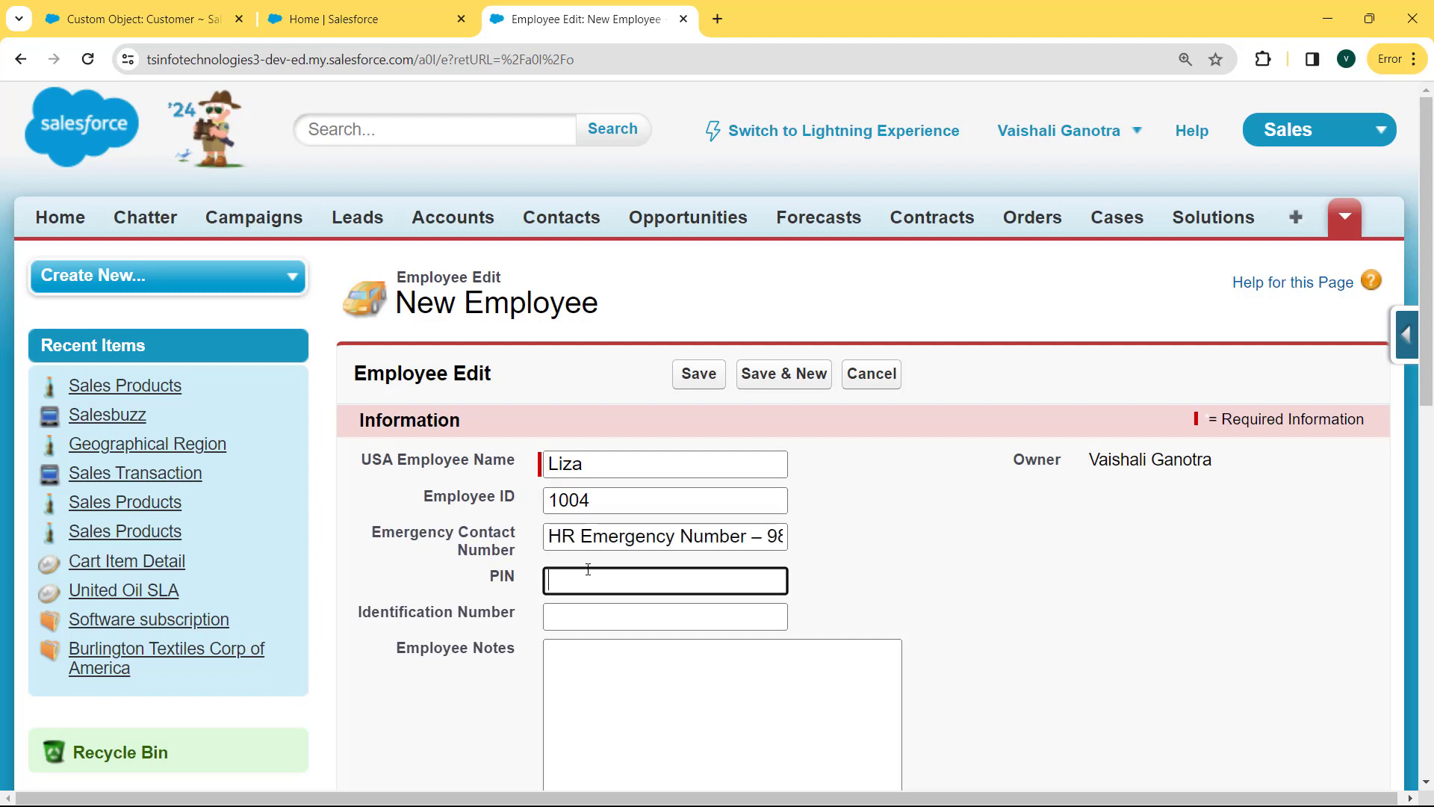
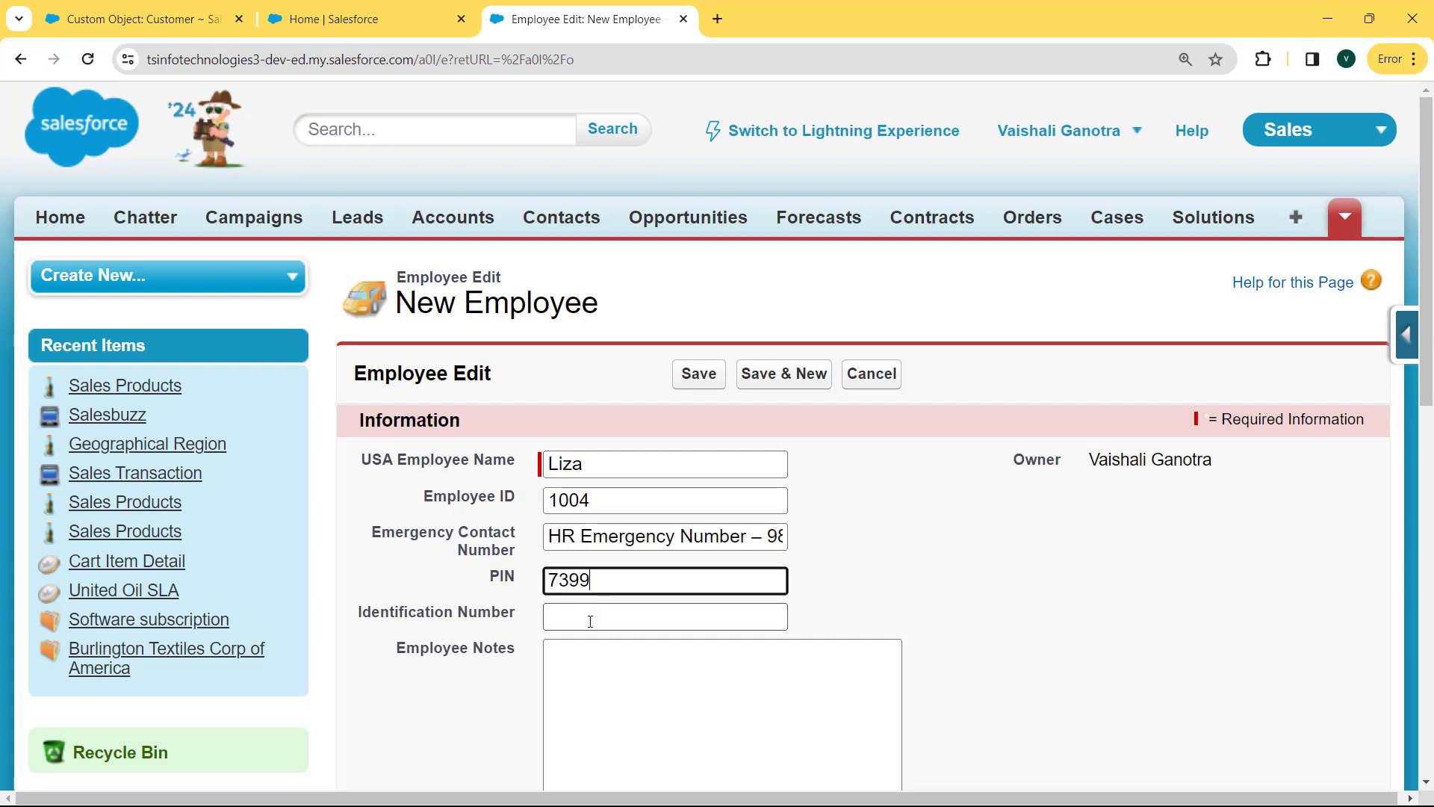
left_click(590, 617)
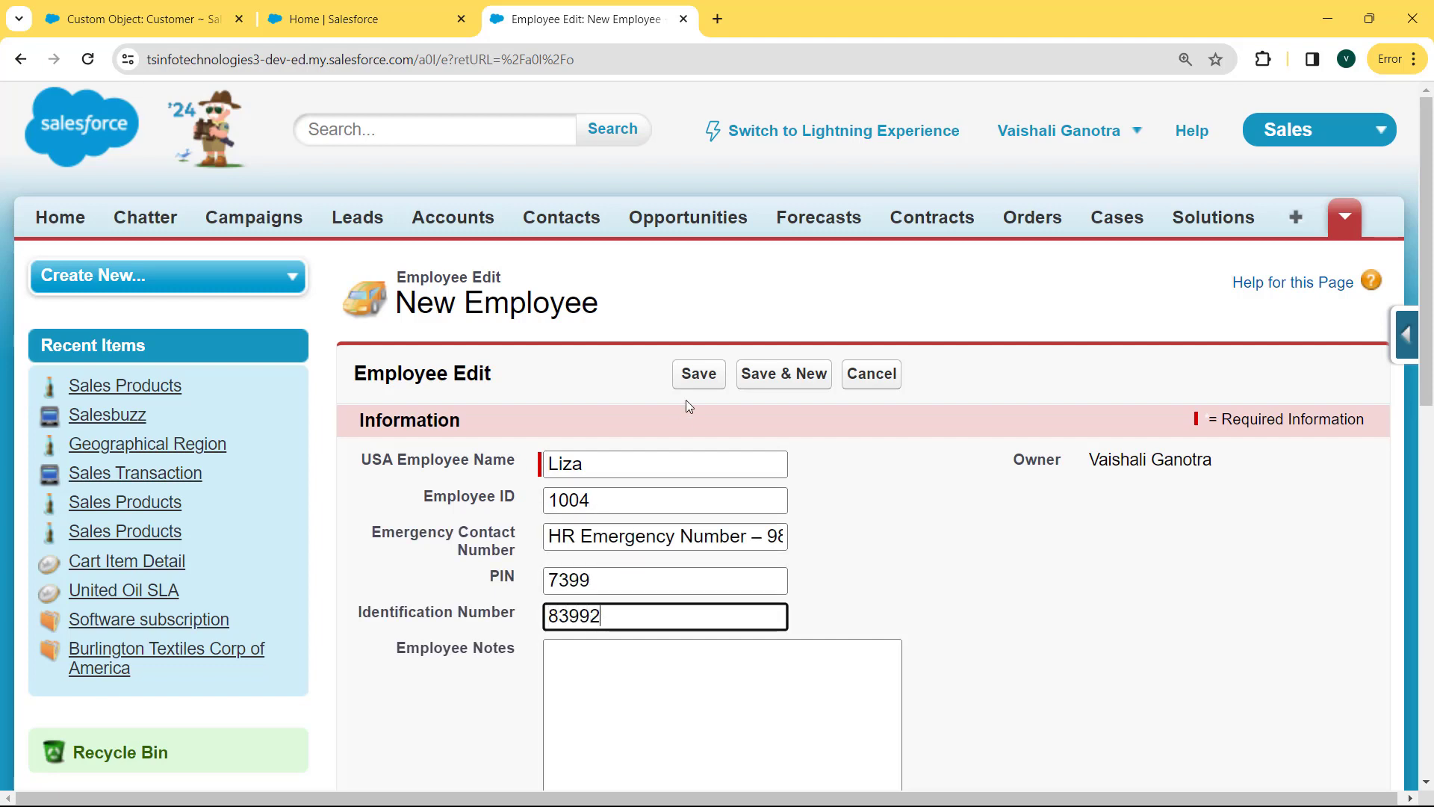
left_click(694, 377)
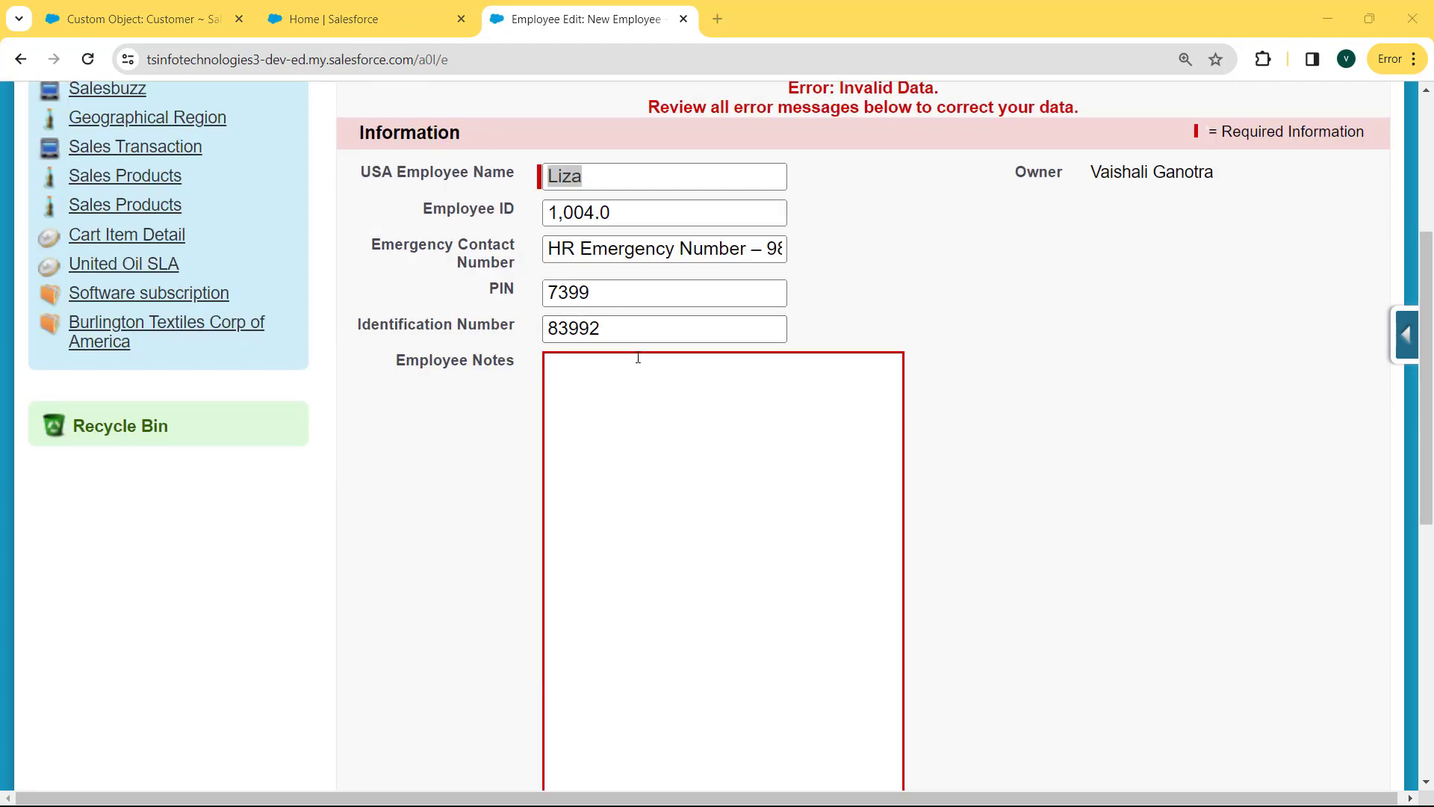
left_click(631, 384)
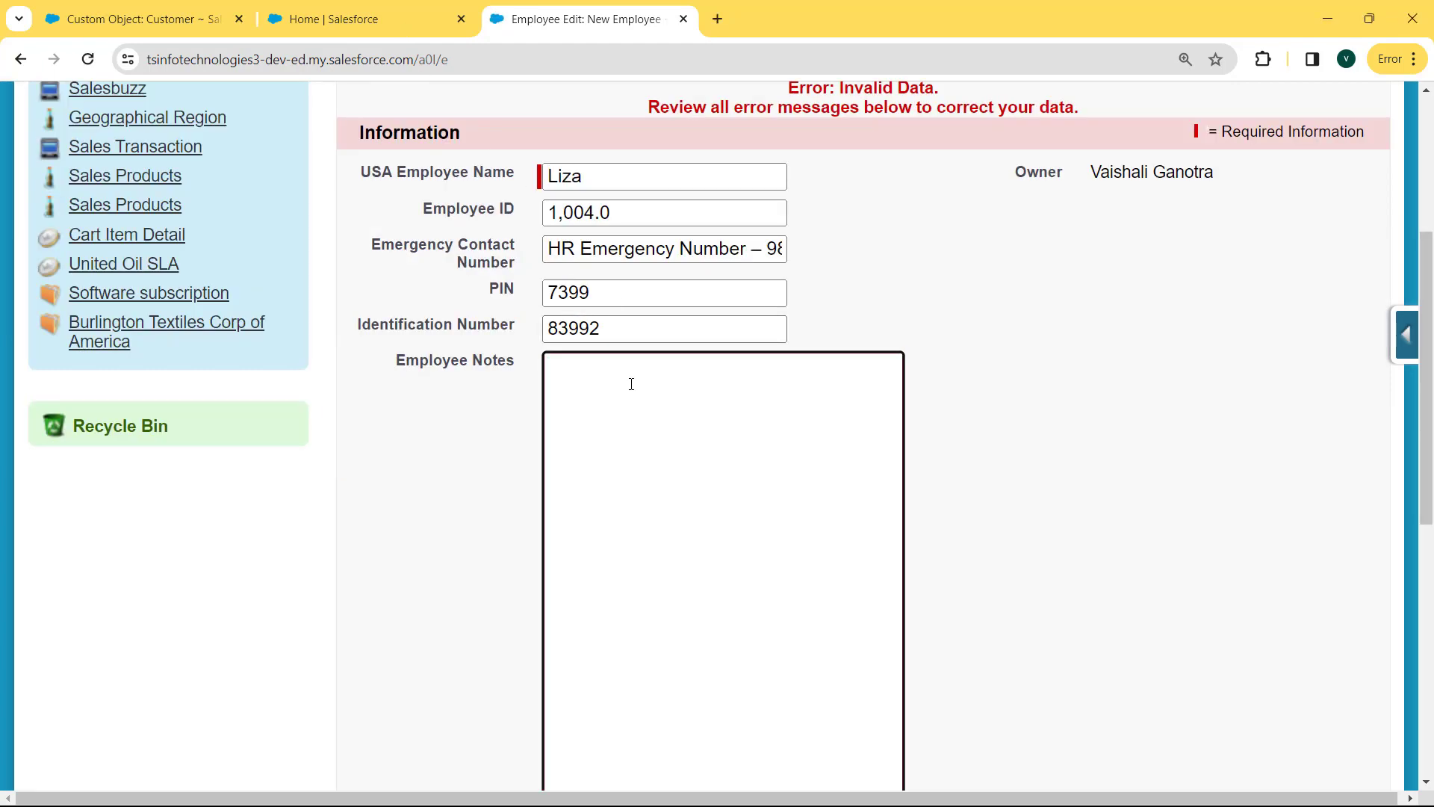
Add the Employee Notes 'This a Salesforce notes', save, and check the saved Employee ID 1,004.0.
type("This a Salesforce n")
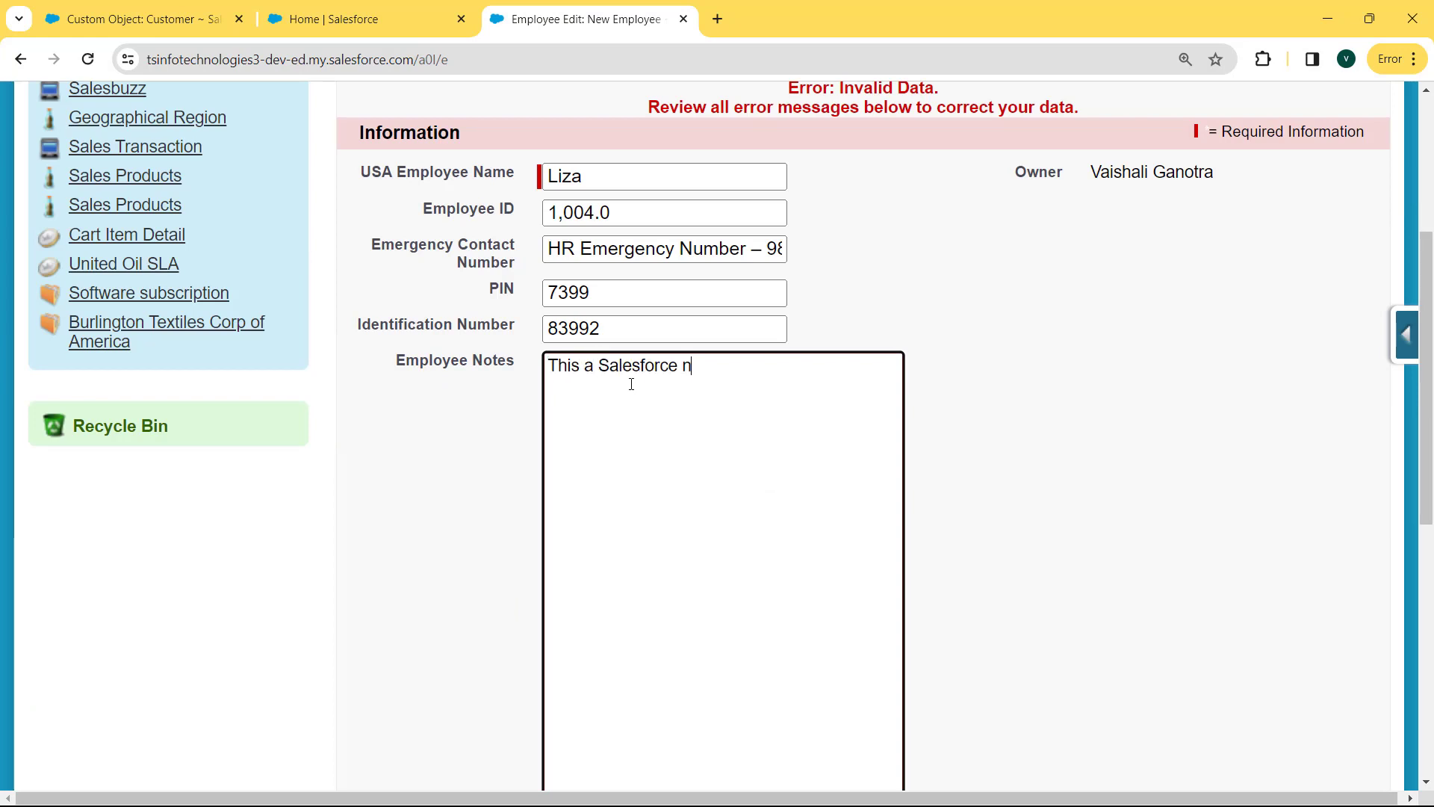
type("otes")
left_click(970, 371)
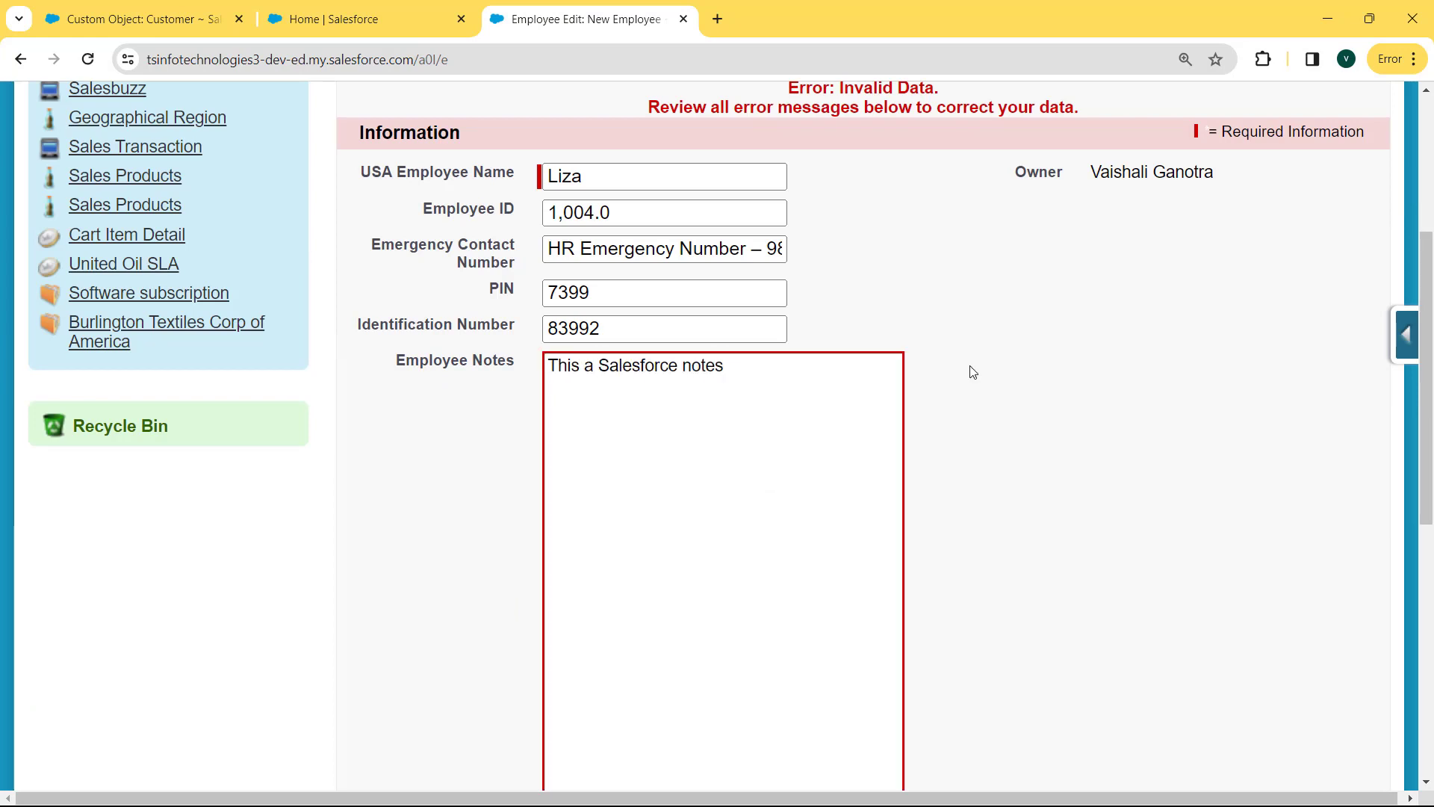
scroll(831, 209, "up", 2)
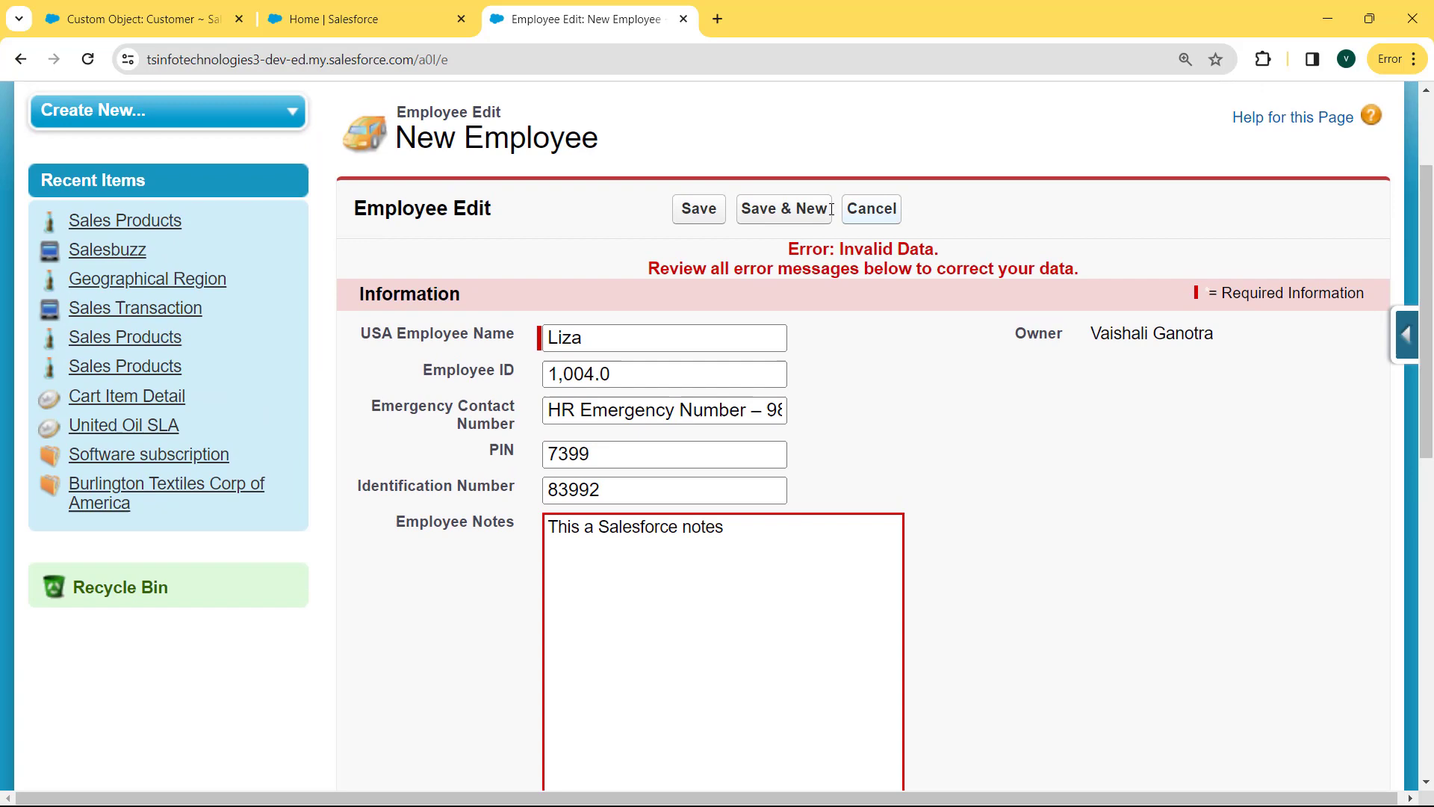
left_click(699, 208)
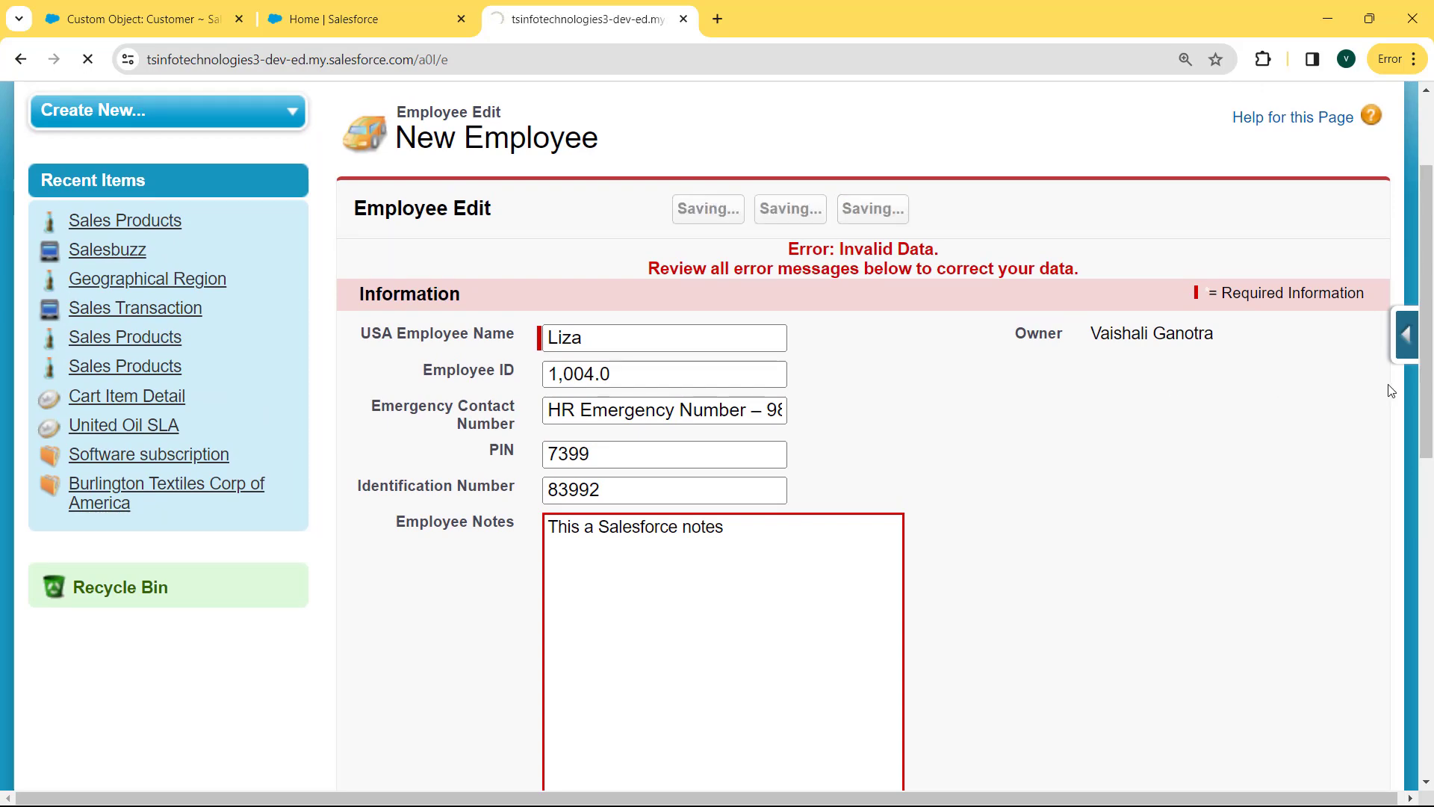
scroll(983, 406, "down", 1)
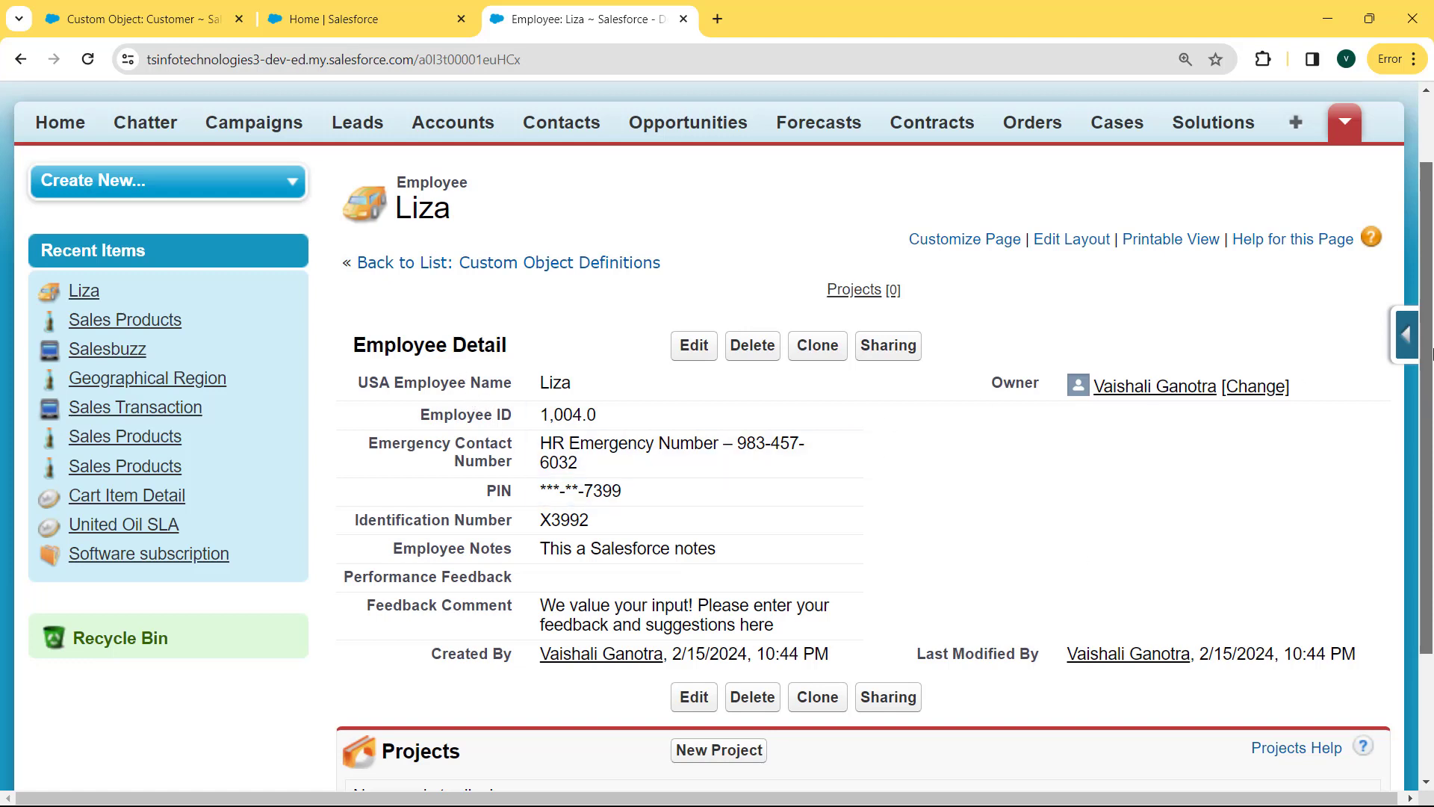
scroll(1431, 352, "down", 1)
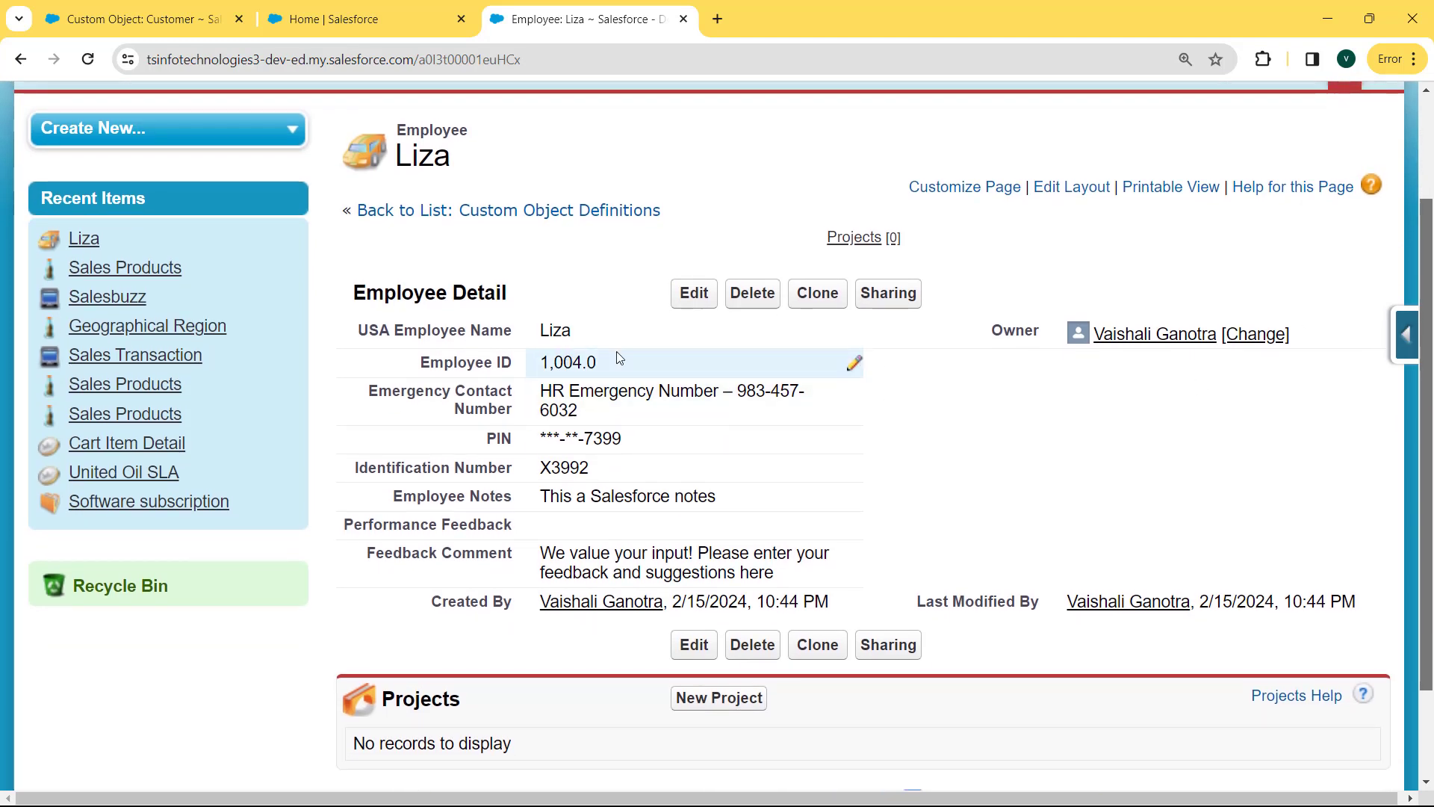
left_click_drag(640, 361, 533, 361)
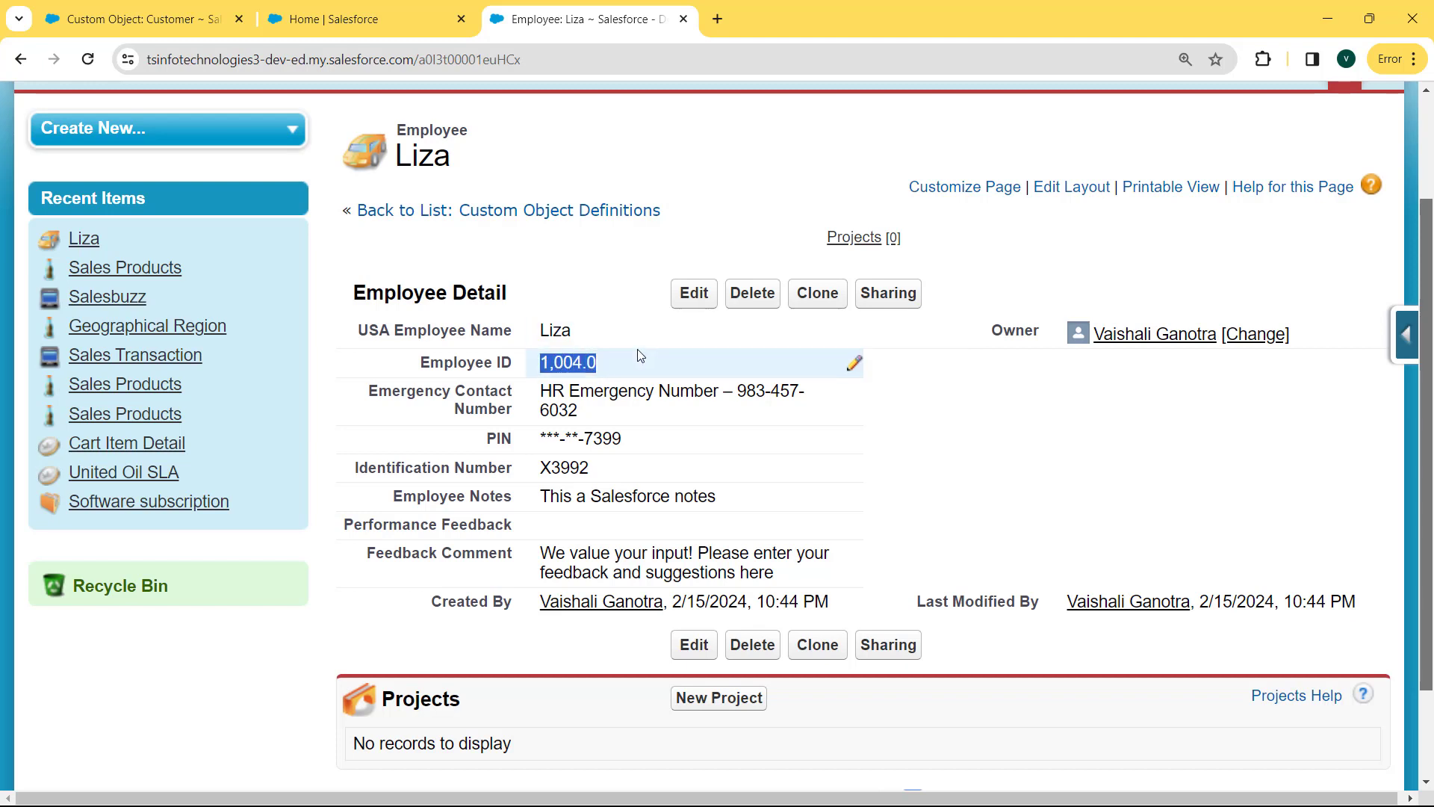